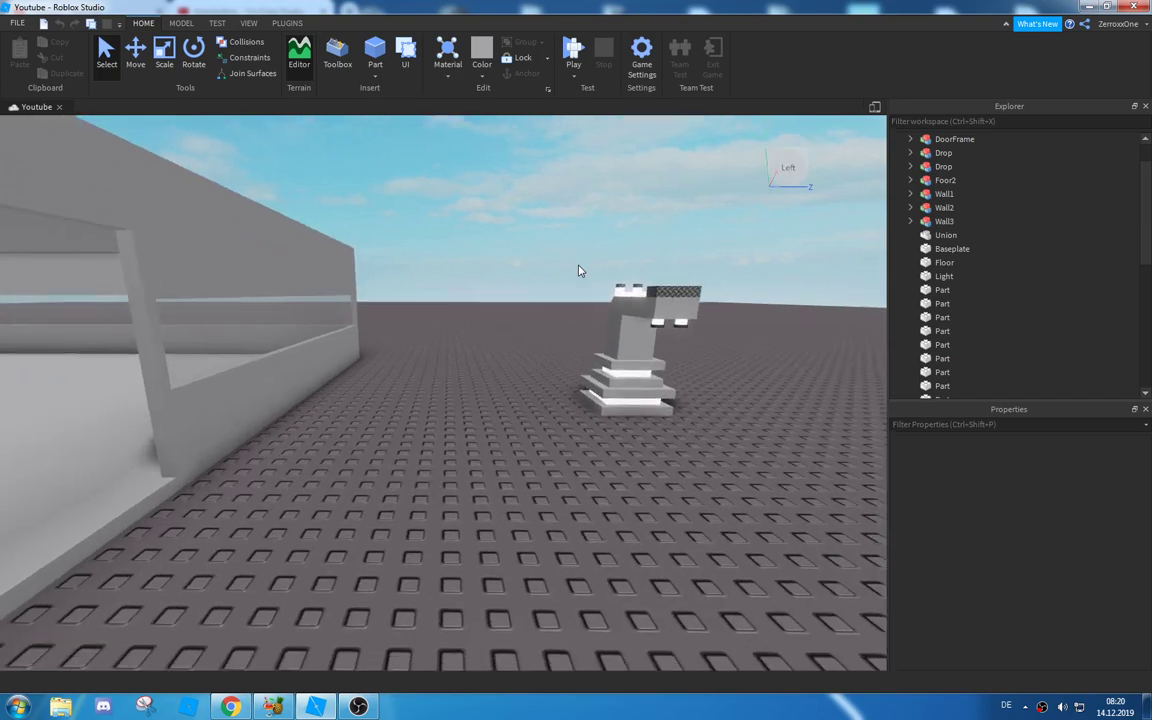
Step: Examine the dropper model standing beside the building from several distances and angles
key("s")
key("d")
key("w")
key("s")
key("d")
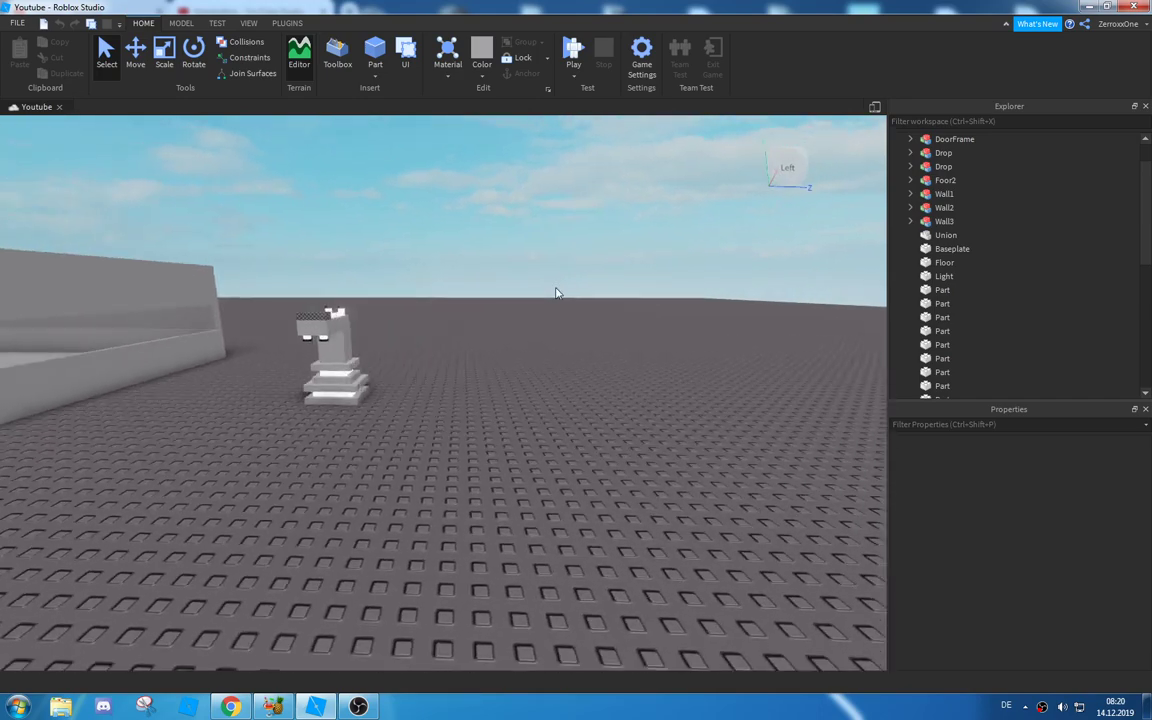
key("w")
right_click_drag(557, 293, 557, 293)
key("s")
key("w")
key("s")
key("d")
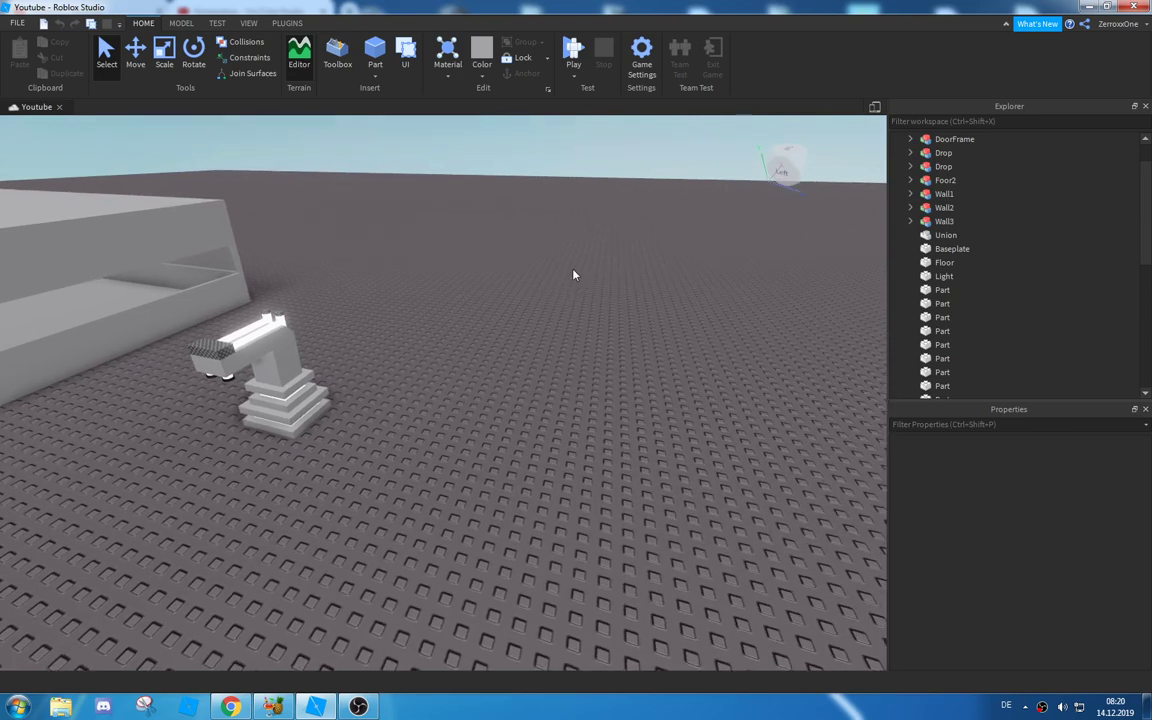
right_click_drag(478, 301, 477, 278)
key("s")
key("w")
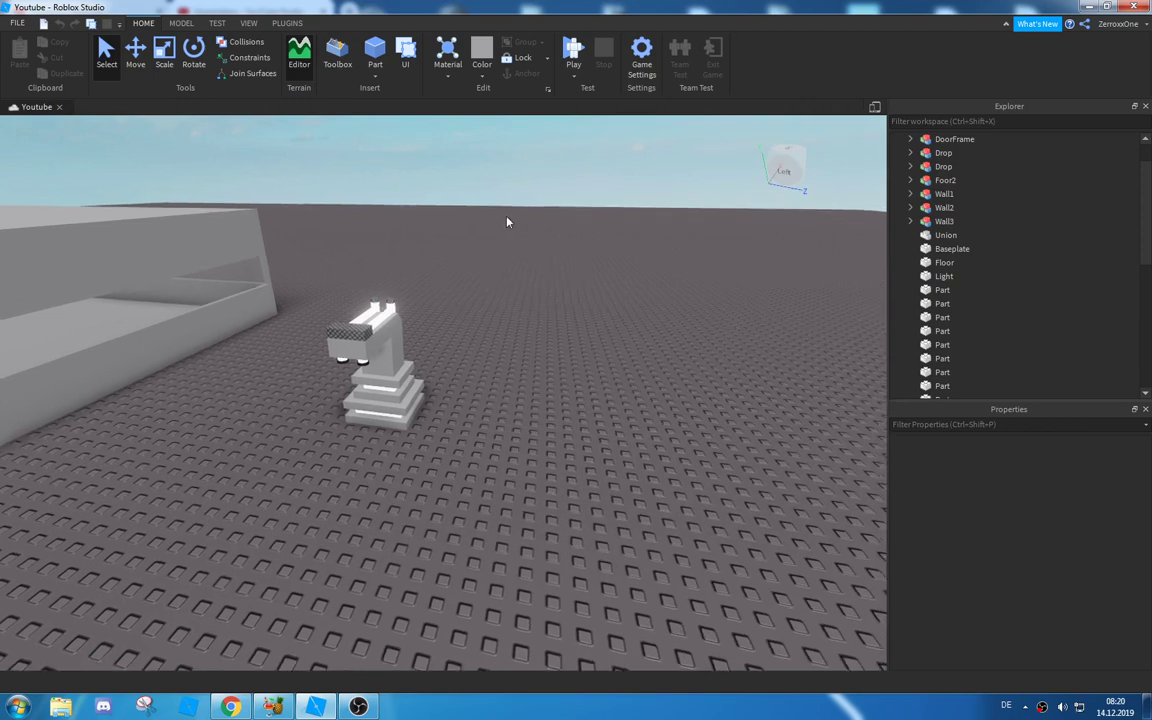
scroll(508, 221, "up", 2)
right_click_drag(508, 221, 505, 217)
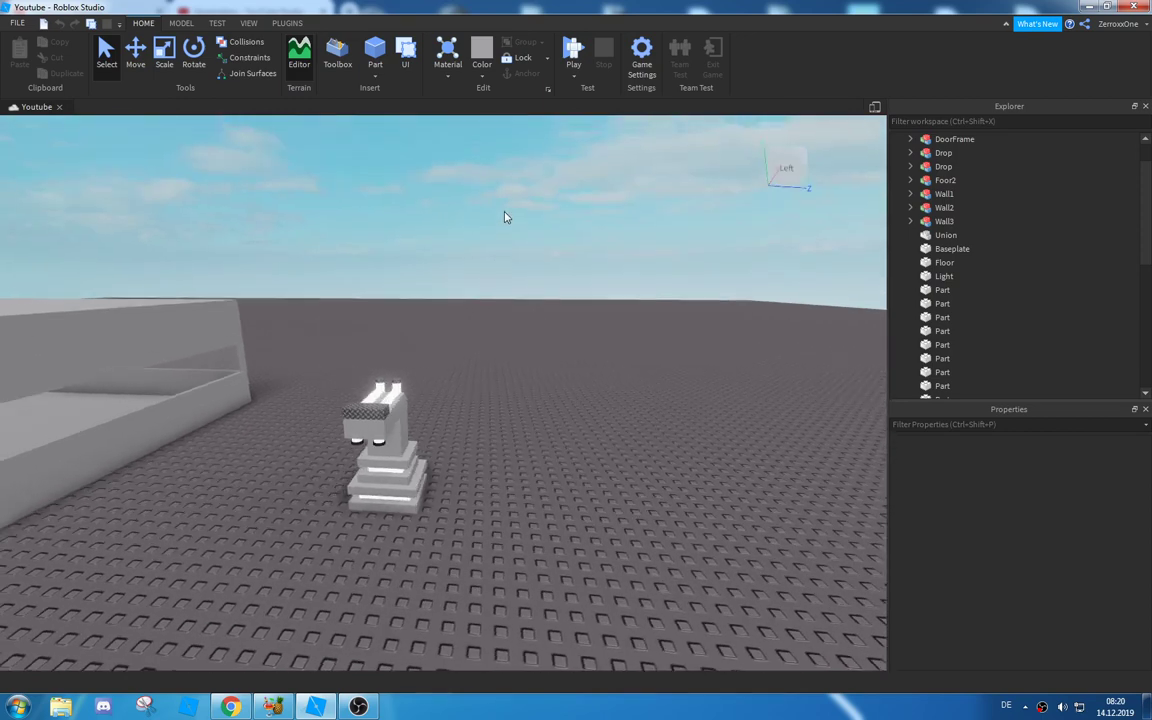
key("w")
key("s")
key("w")
right_click_drag(473, 265, 473, 265)
key("s")
scroll(474, 265, "up", 5)
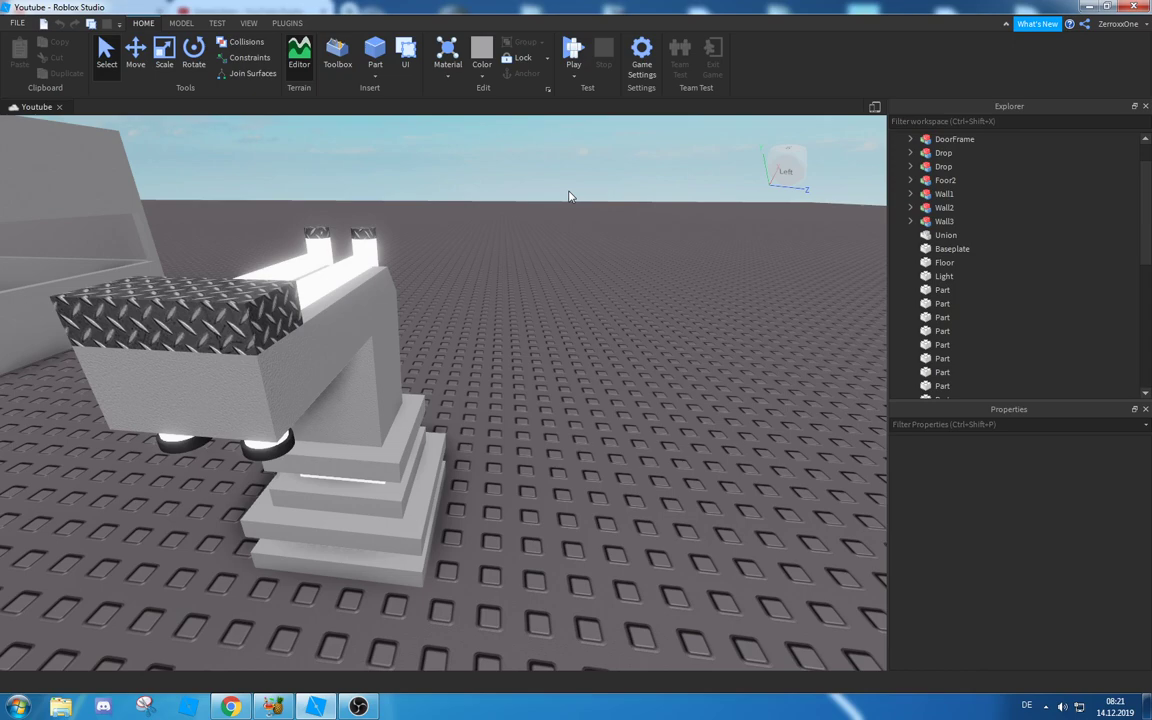
Step: Insert a block part and place it on the ground beside the dropper's base, at position -41, 0.5, 64
right_click_drag(517, 340, 509, 332)
key("s")
key("w")
scroll(517, 340, "down", 3)
scroll(517, 340, "up", 2)
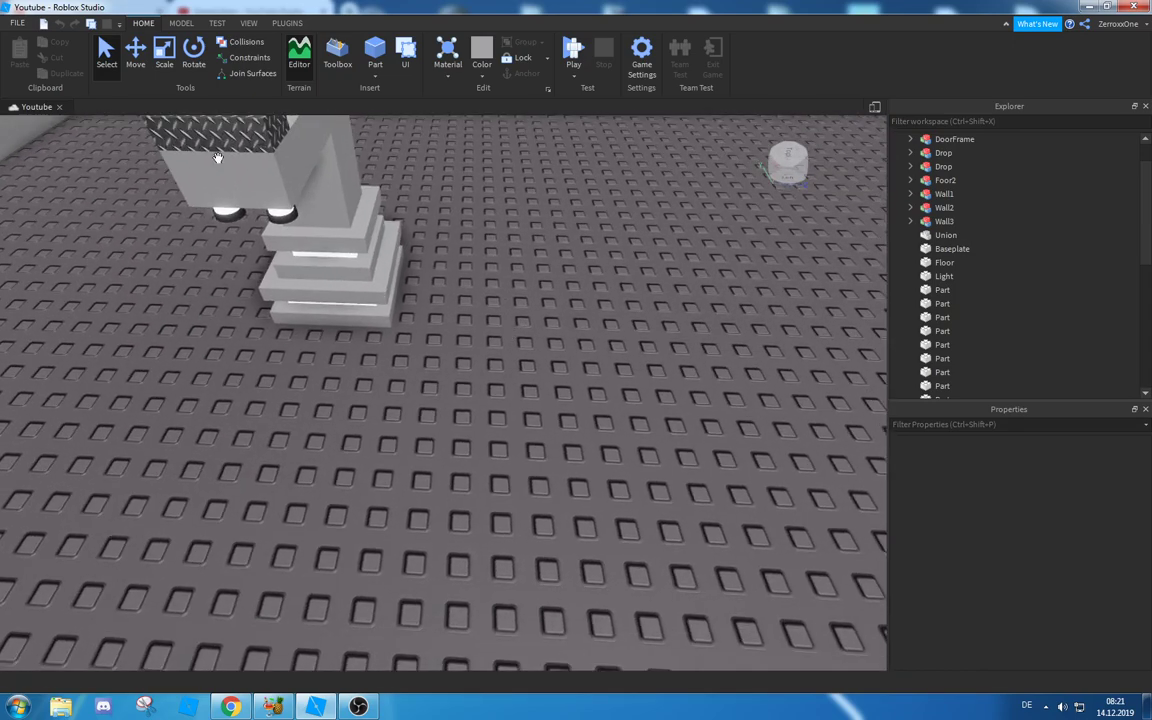
left_click(375, 52)
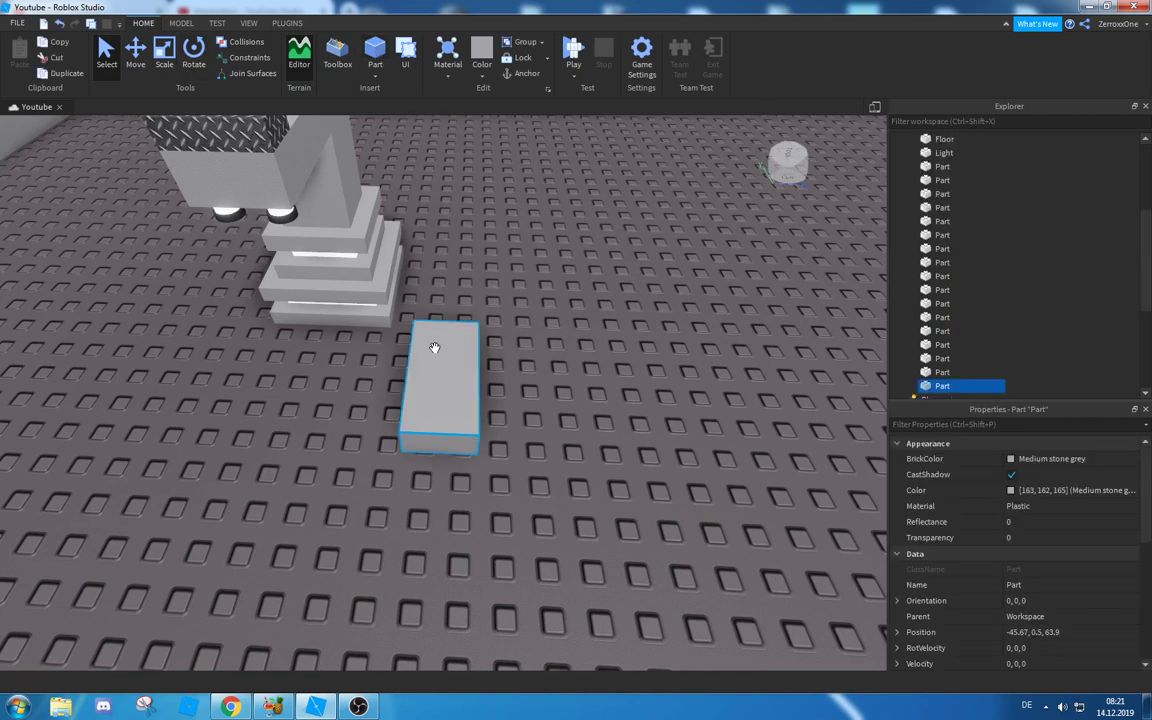
left_click_drag(434, 347, 440, 261)
Step: Scale the new block upward into a pillar slightly taller than the dropper
left_click(180, 23)
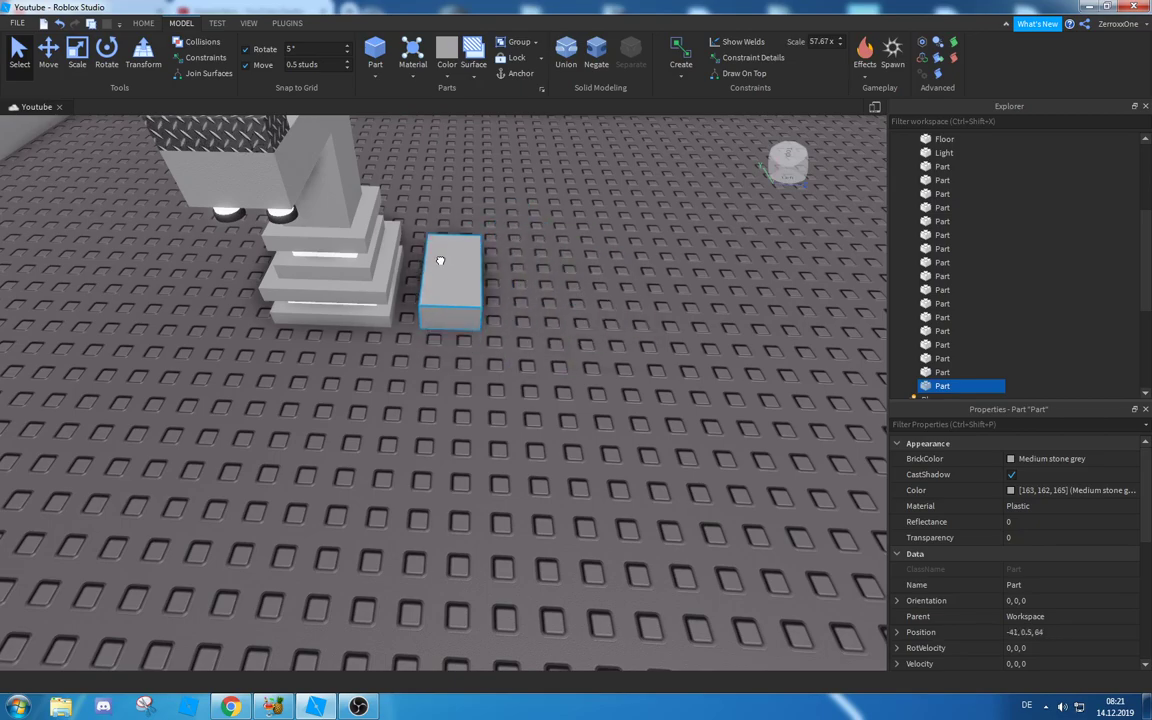
right_click_drag(446, 263, 448, 277)
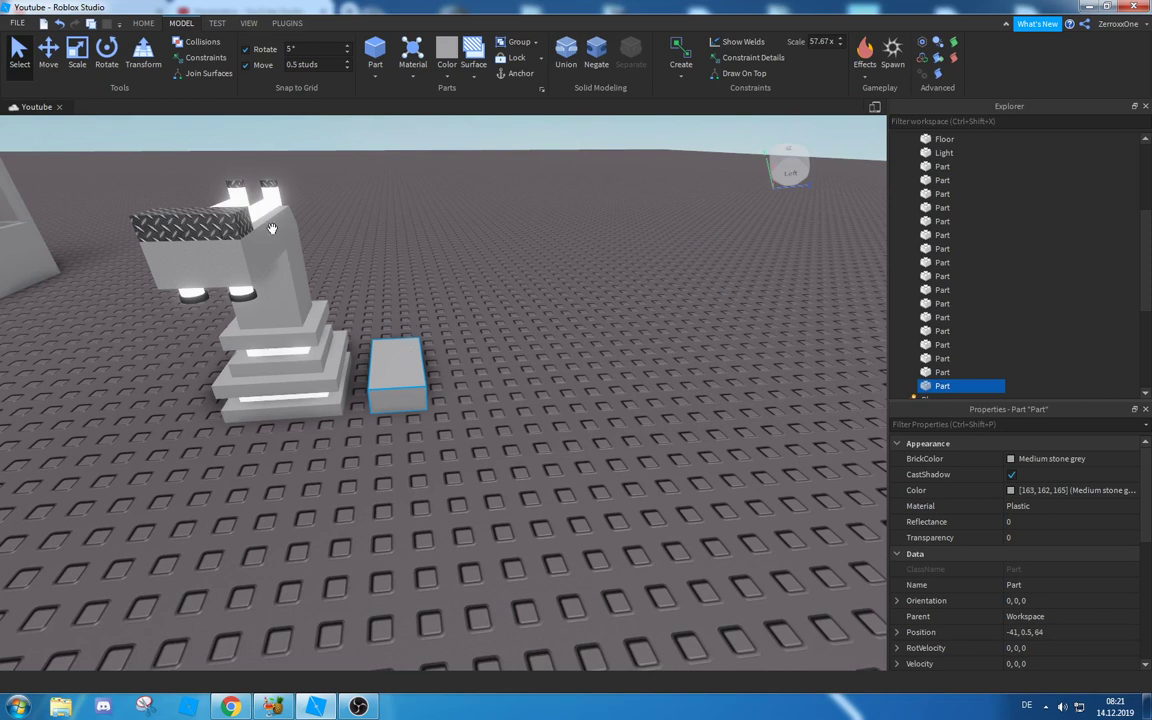
left_click(77, 55)
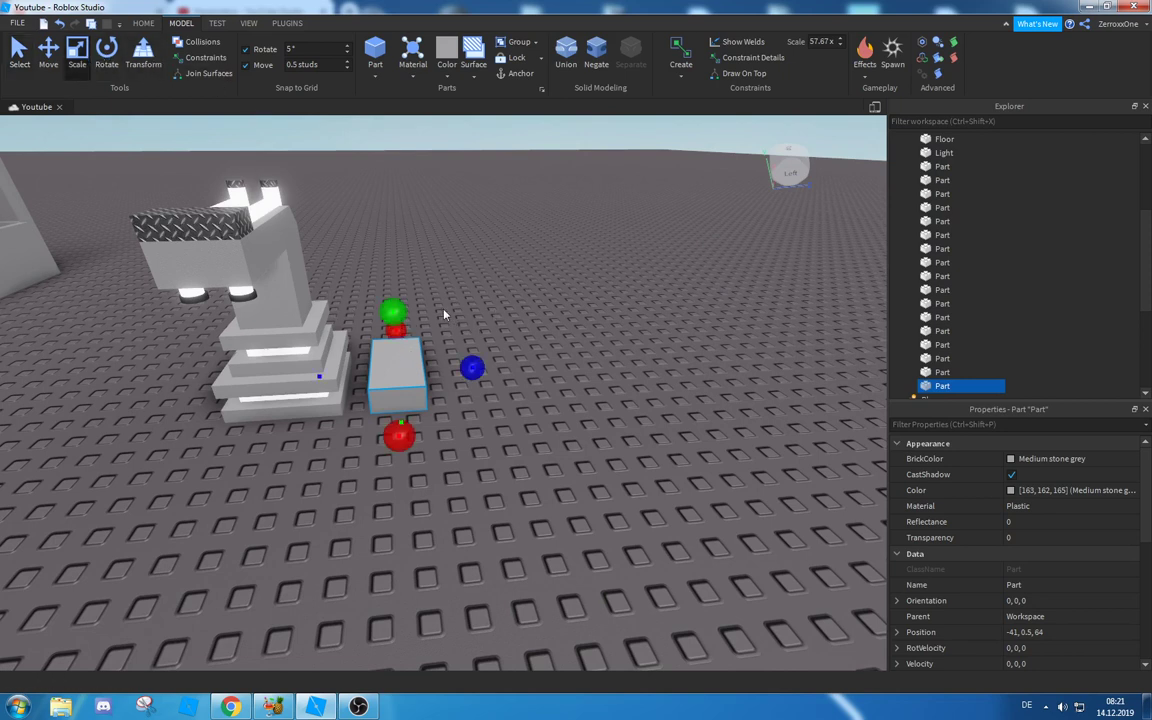
left_click_drag(396, 312, 399, 225)
right_click_drag(399, 225, 399, 225)
left_click_drag(399, 225, 399, 225)
right_click_drag(399, 225, 399, 225)
left_click_drag(398, 225, 398, 225)
right_click_drag(393, 250, 392, 250)
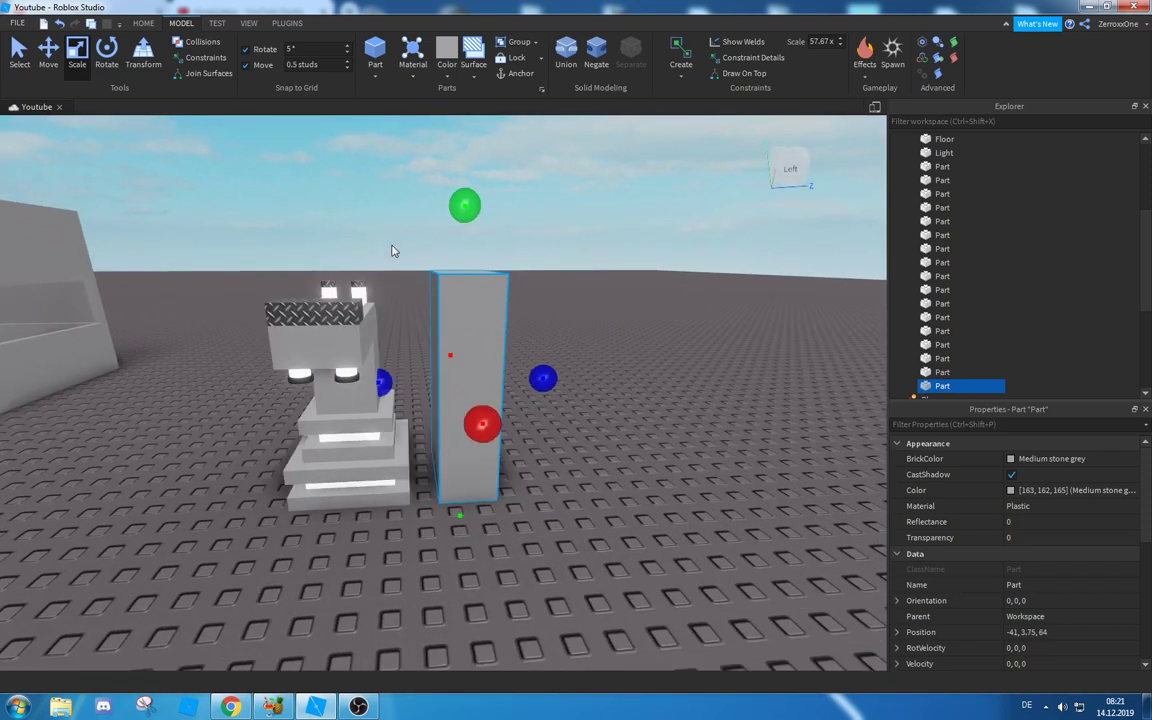
Step: Move the pillar closer to the dropper's base, to Z position 63
left_click(48, 52)
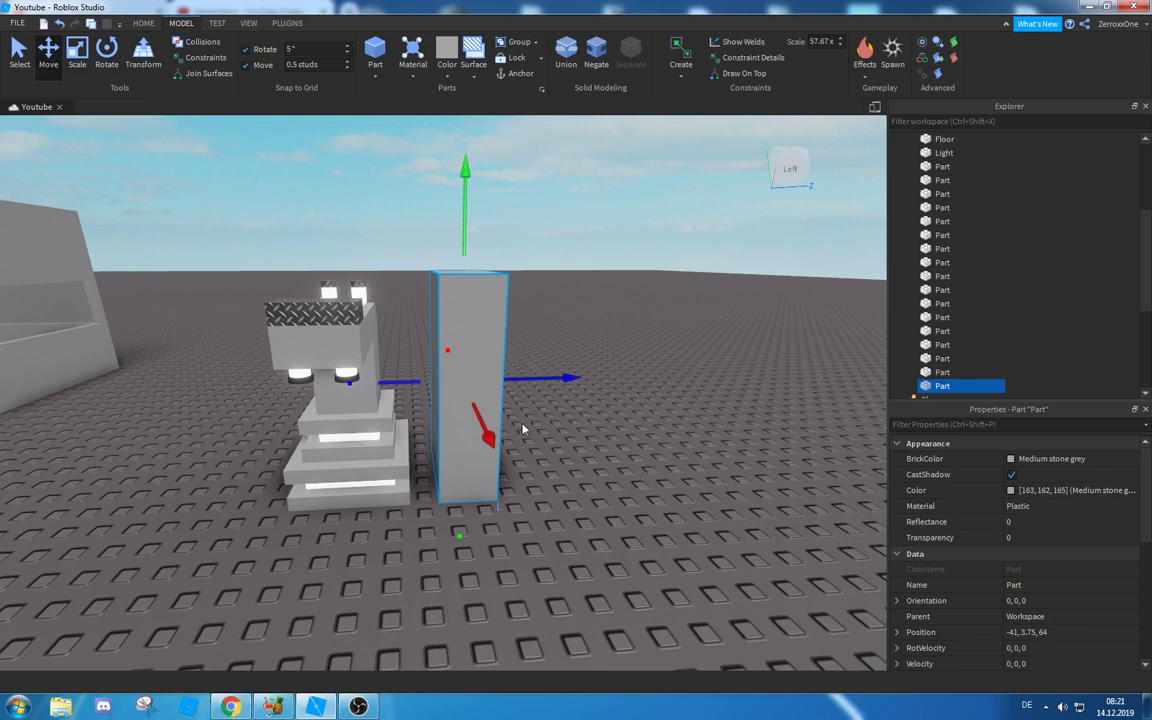
right_click_drag(590, 359, 571, 383)
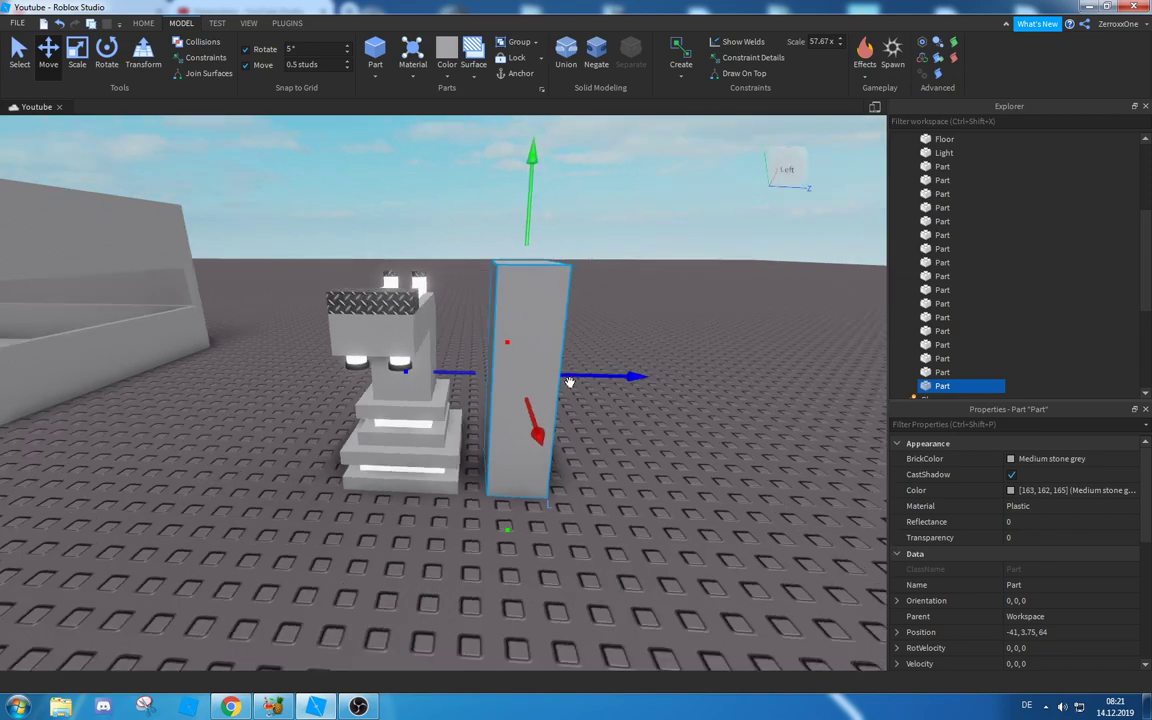
key("w")
left_click_drag(474, 364, 442, 368)
scroll(442, 368, "down", 5)
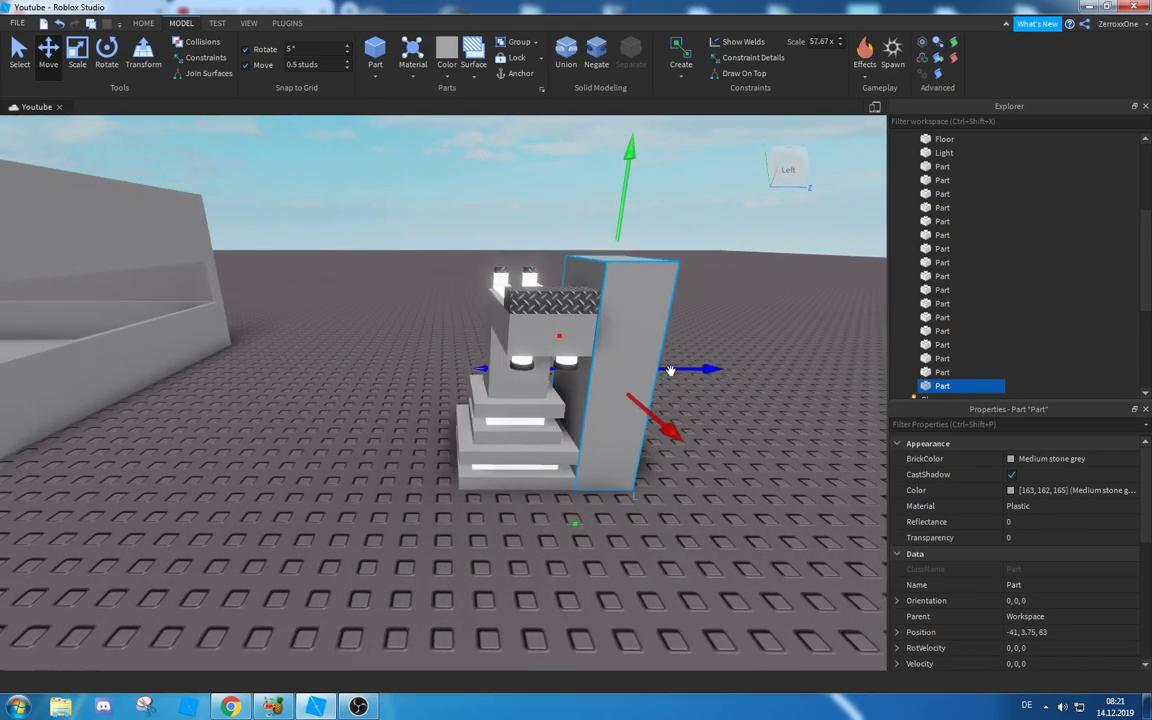
Step: Place a copy of the pillar on the opposite side of the dropper, at Z position 57
left_click_drag(670, 370, 507, 389)
key("d")
right_click_drag(507, 389, 500, 381)
key("a")
Step: Raise another copy of the pillar onto the second pillar and flatten it into a thin slab centred at height 7.75
left_click_drag(413, 298, 420, 234)
right_click_drag(420, 234, 420, 228)
left_click_drag(420, 234, 398, 434)
left_click(77, 52)
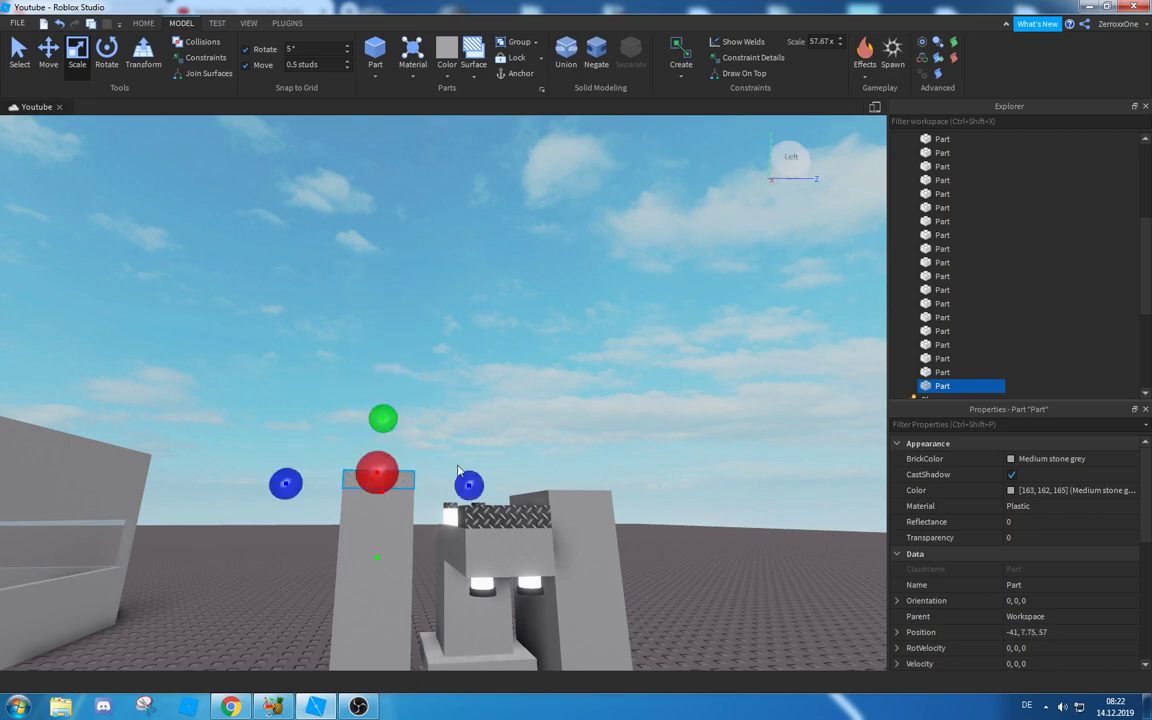
Step: Stretch the thin slab across the dropper so that it spans both pillars, centred at Z 60
right_click_drag(489, 484, 489, 486)
key("d")
left_click_drag(393, 436, 585, 438)
key("s")
right_click_drag(589, 475, 587, 477)
key("d")
left_click(509, 262)
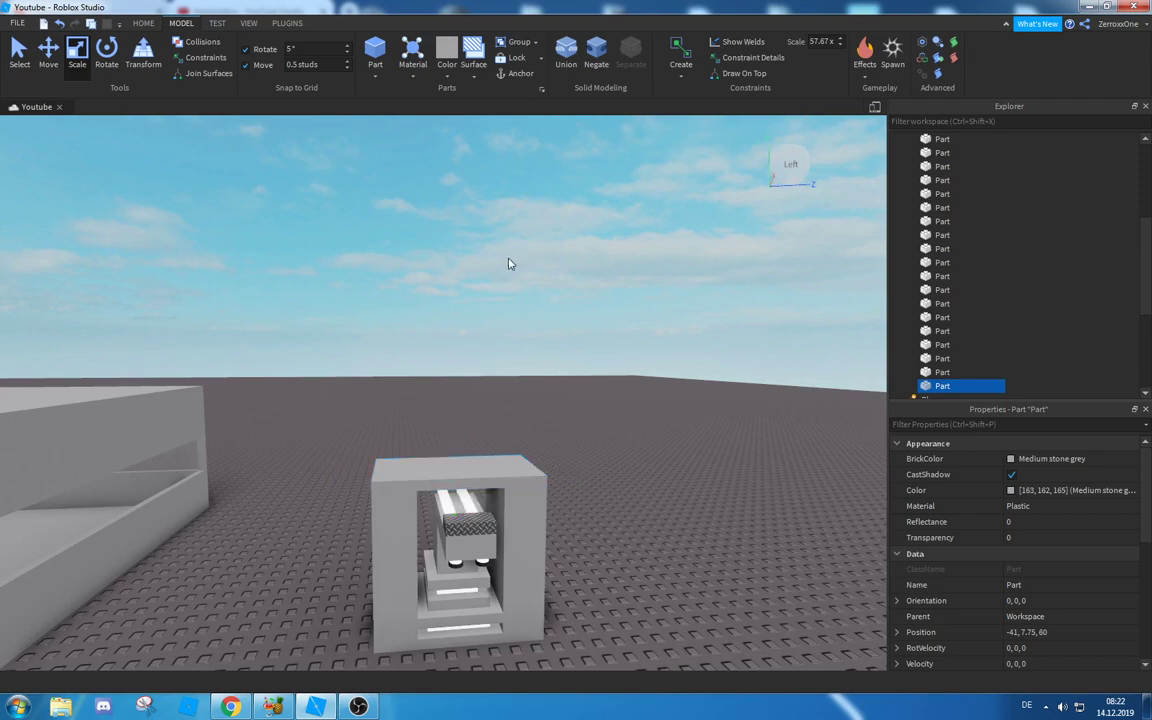
Step: Duplicate one side pillar and move the copy out in front of the dropper's head, to X position -47.5
key("a")
right_click_drag(509, 262, 466, 291)
key("s")
left_click(493, 296)
key("d")
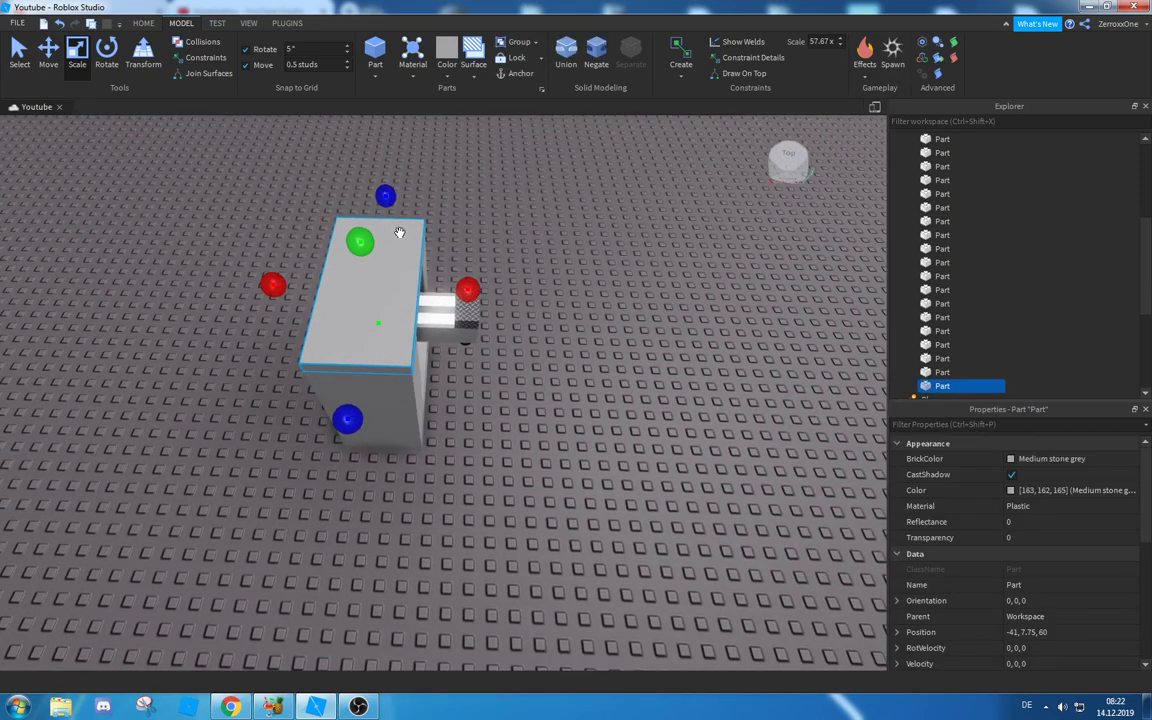
key("w")
left_click(50, 53)
left_click(389, 371)
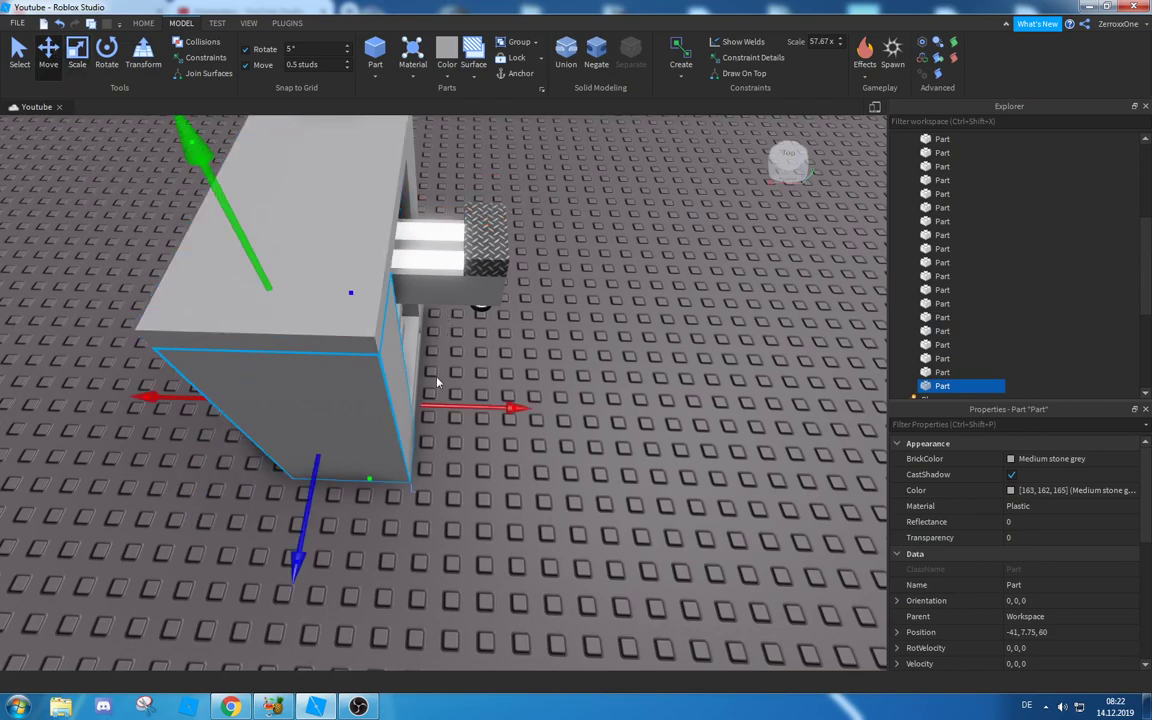
key("ctrl+d")
left_click_drag(476, 406, 725, 418)
Step: Shift the front pillar sideways to Z position 60 to centre it on the dropper's head
right_click_drag(725, 418, 705, 409)
left_click_drag(599, 387, 719, 425)
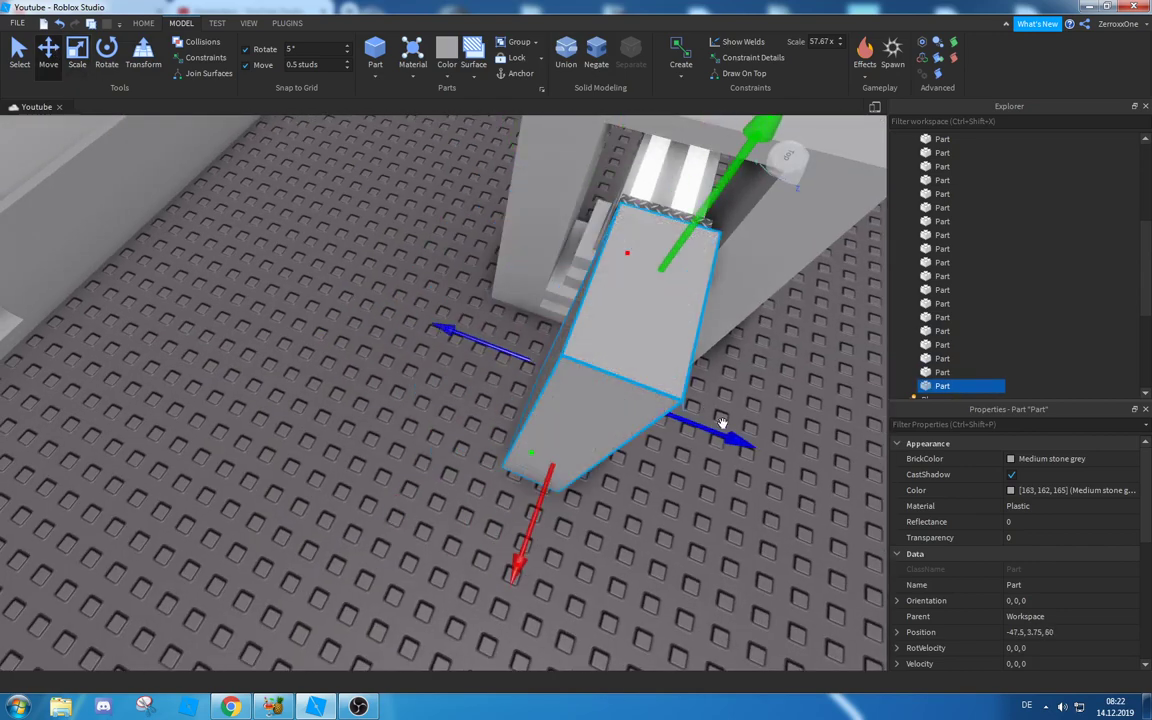
right_click_drag(719, 425, 719, 428)
left_click(543, 293)
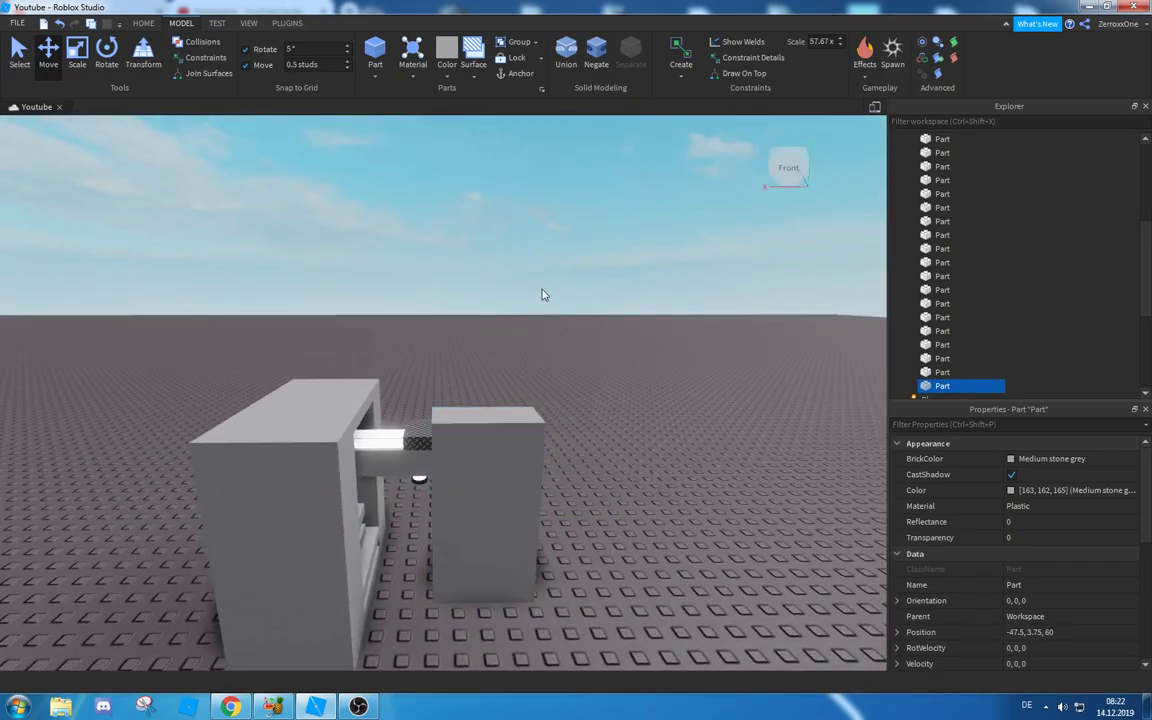
right_click_drag(543, 293, 543, 293)
Step: Select the front pillar, both side pillars and the top slab, and group them into one model
left_click(485, 320)
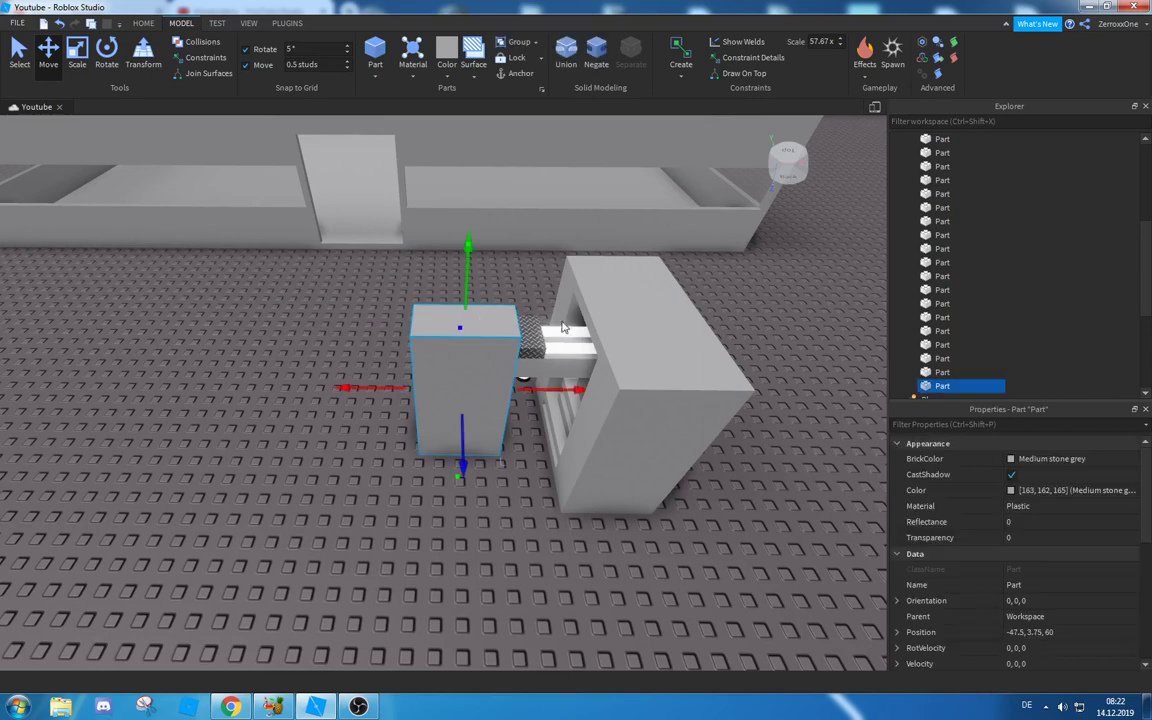
left_click(614, 278, "ctrl")
left_click(645, 460, "ctrl")
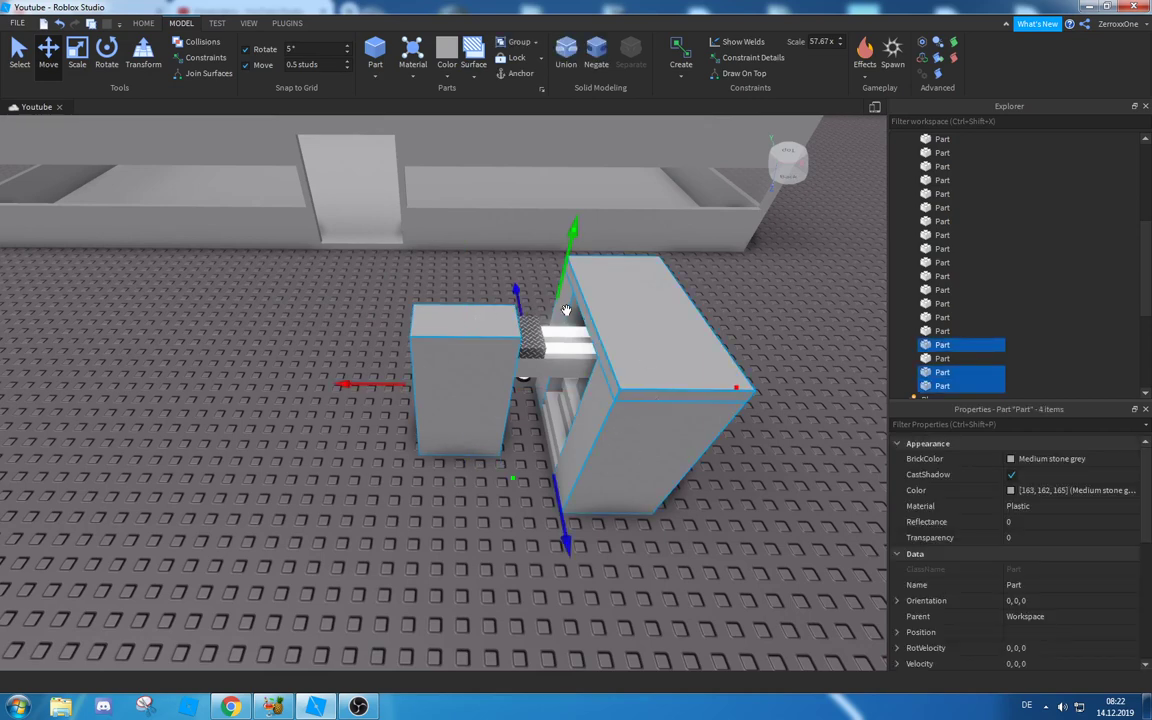
right_click_drag(575, 337, 577, 339)
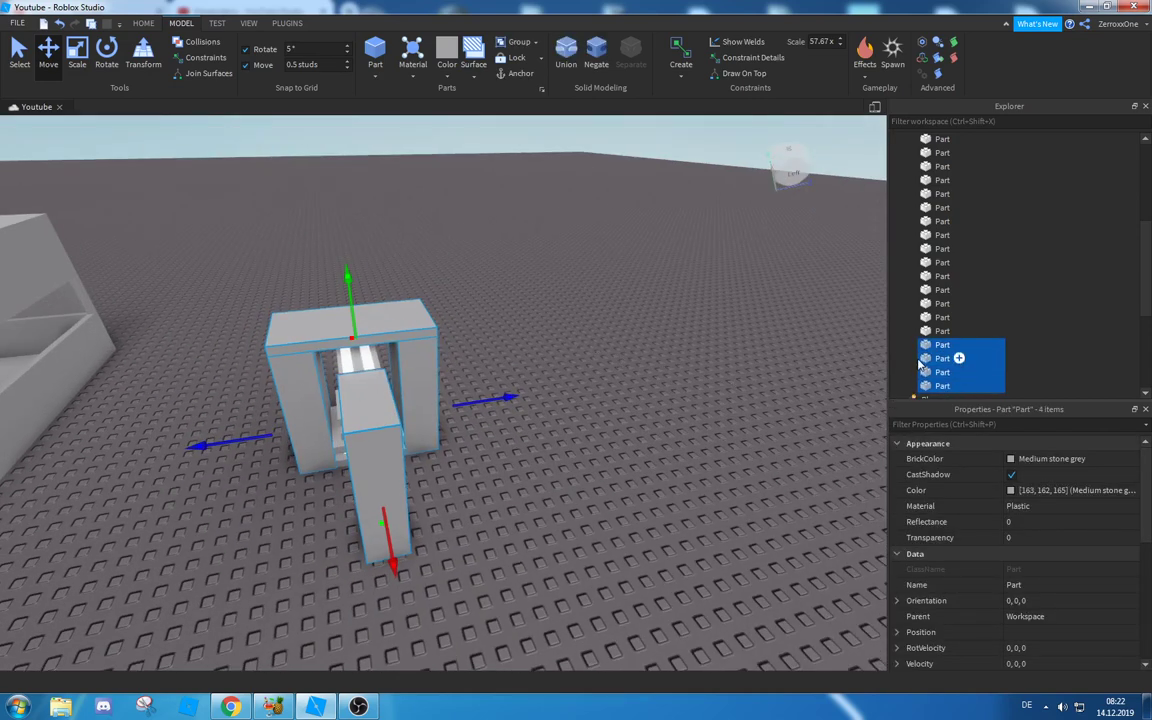
right_click(920, 366)
right_click(944, 360)
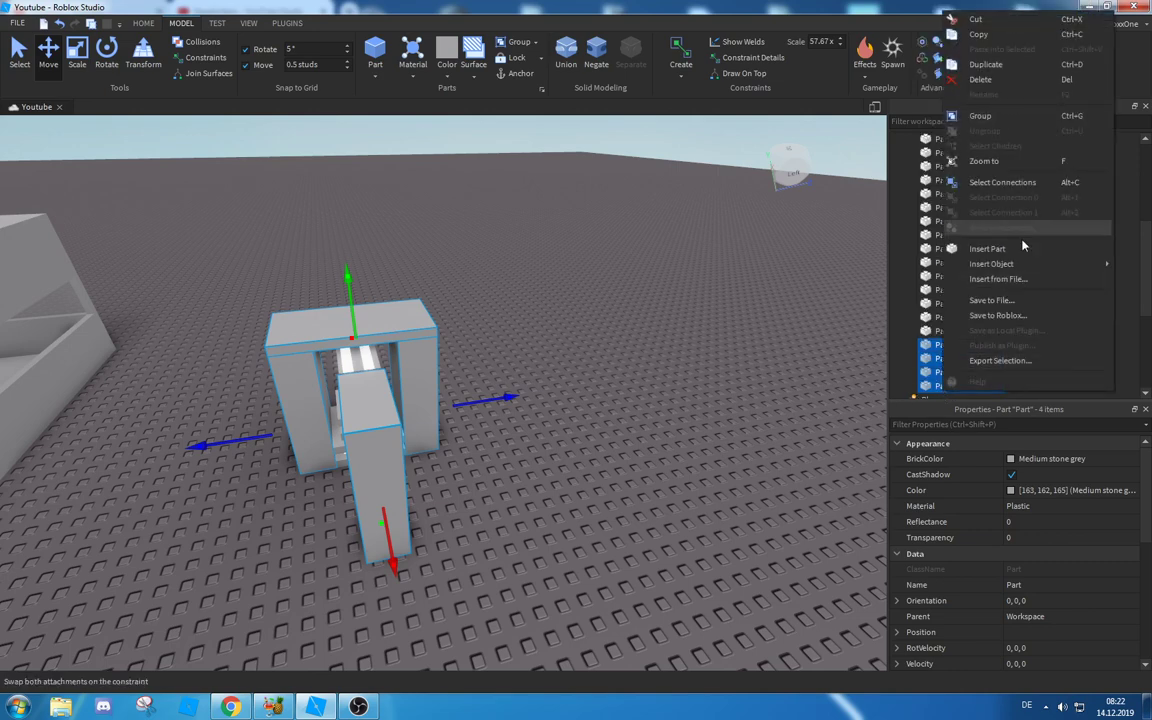
left_click(980, 115)
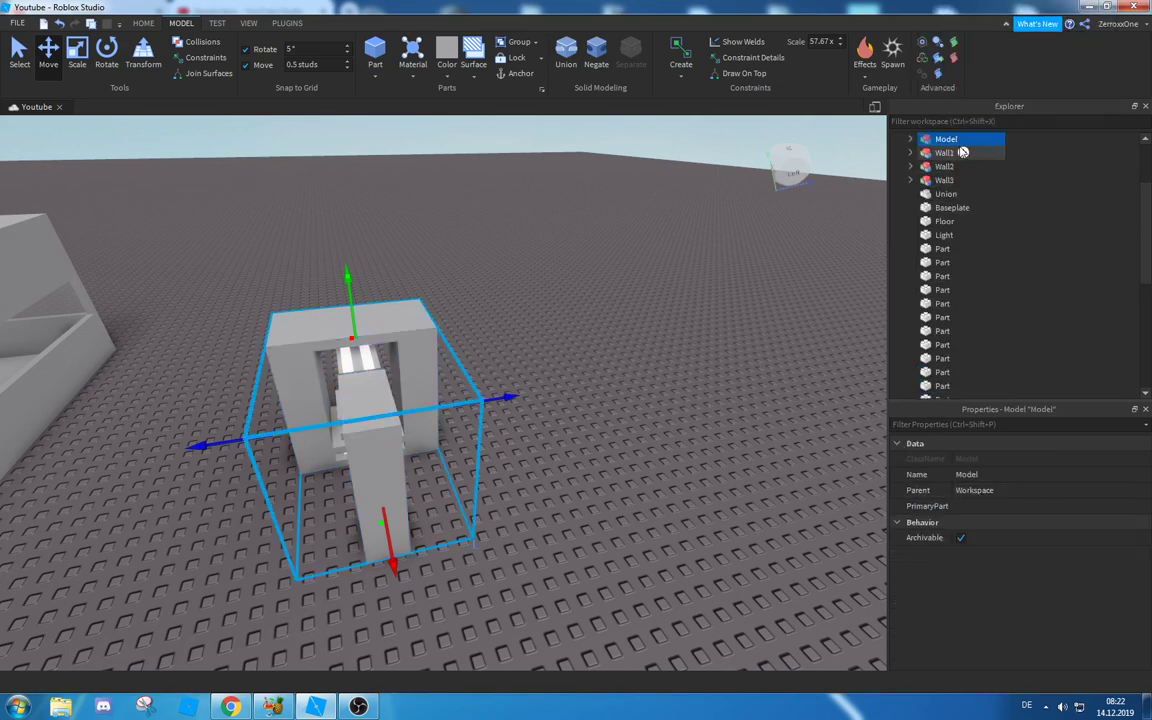
Step: Rename the frame's group "Dropper Vorrichtung"
double_click(946, 140)
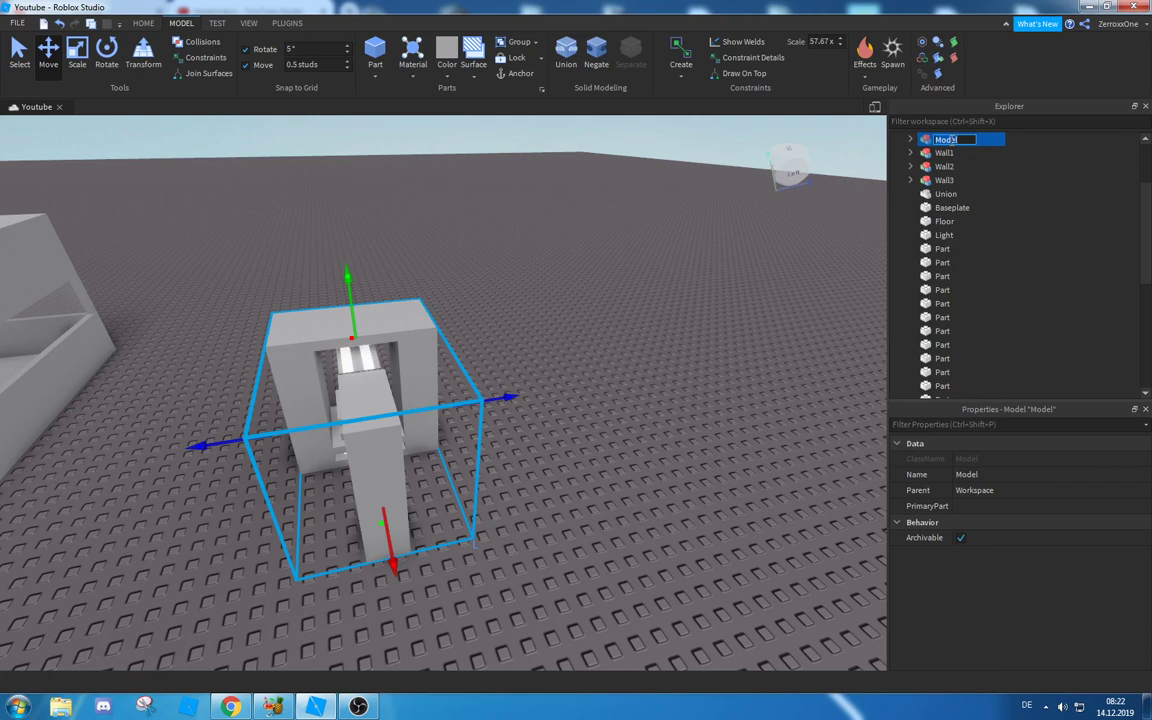
type("Dropper Vorrichtung")
key("Return")
Step: Examine the frame and the dropper's stacked base inside it from close up and from outside
key("f")
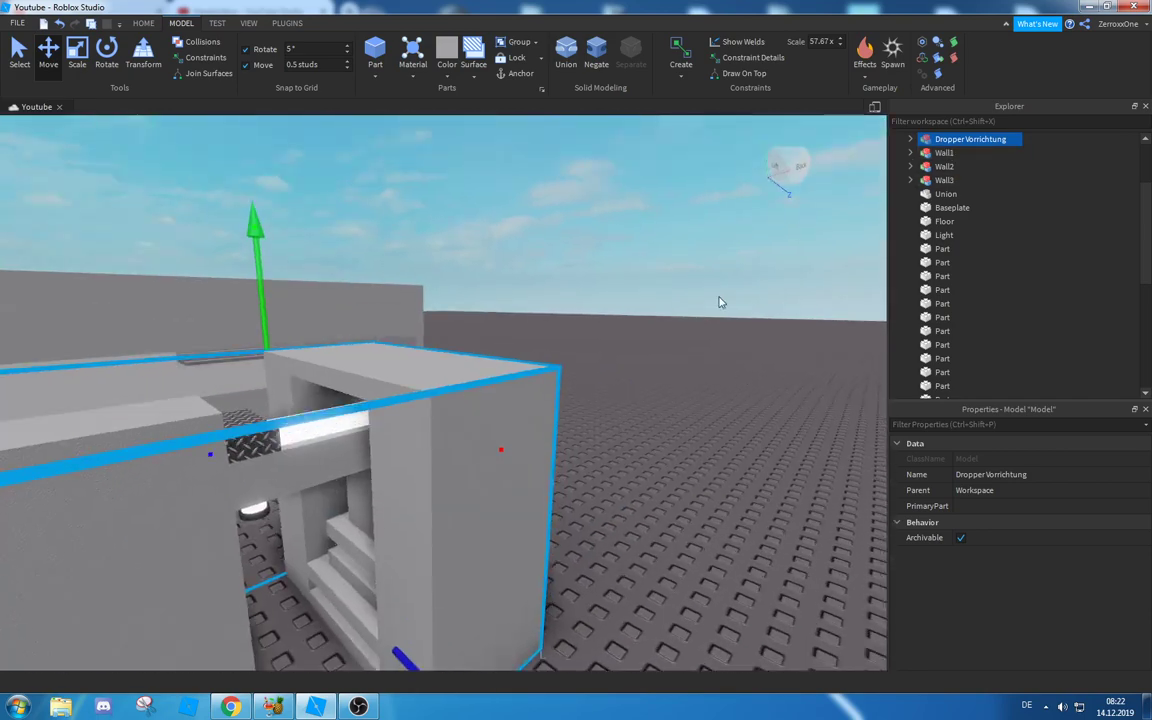
left_click(722, 302)
key("s")
right_click_drag(704, 288, 702, 282)
key("w")
key("d")
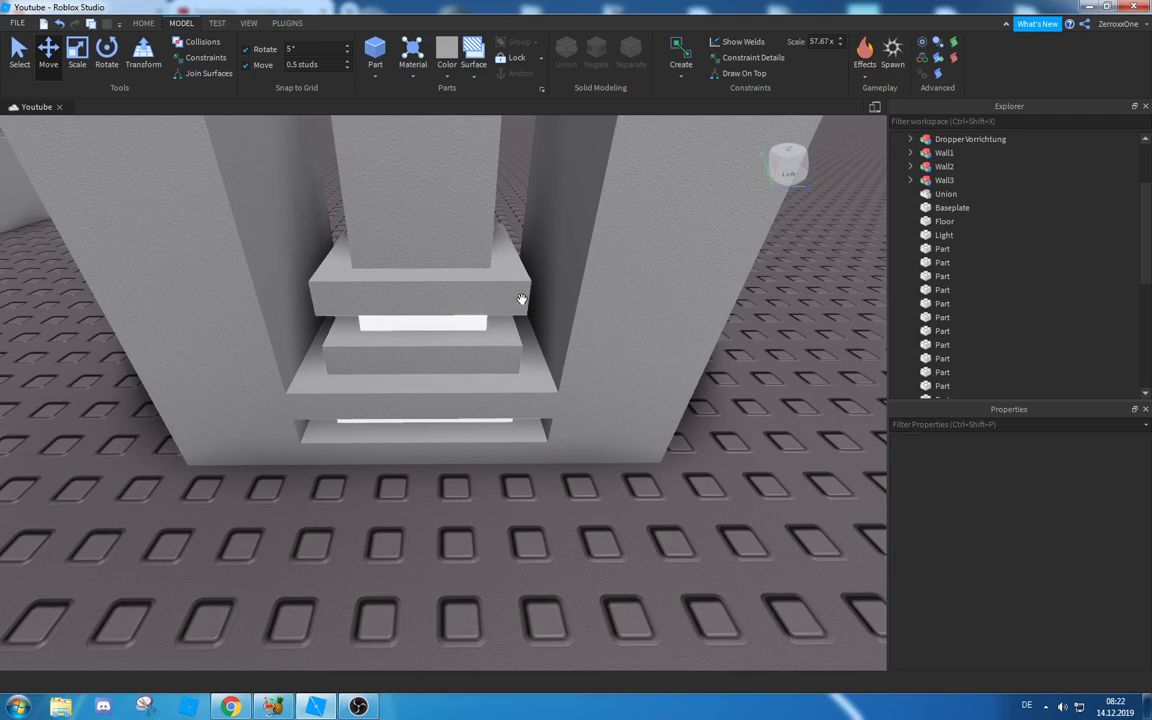
key("d")
right_click_drag(545, 349, 546, 345)
key("w")
key("s")
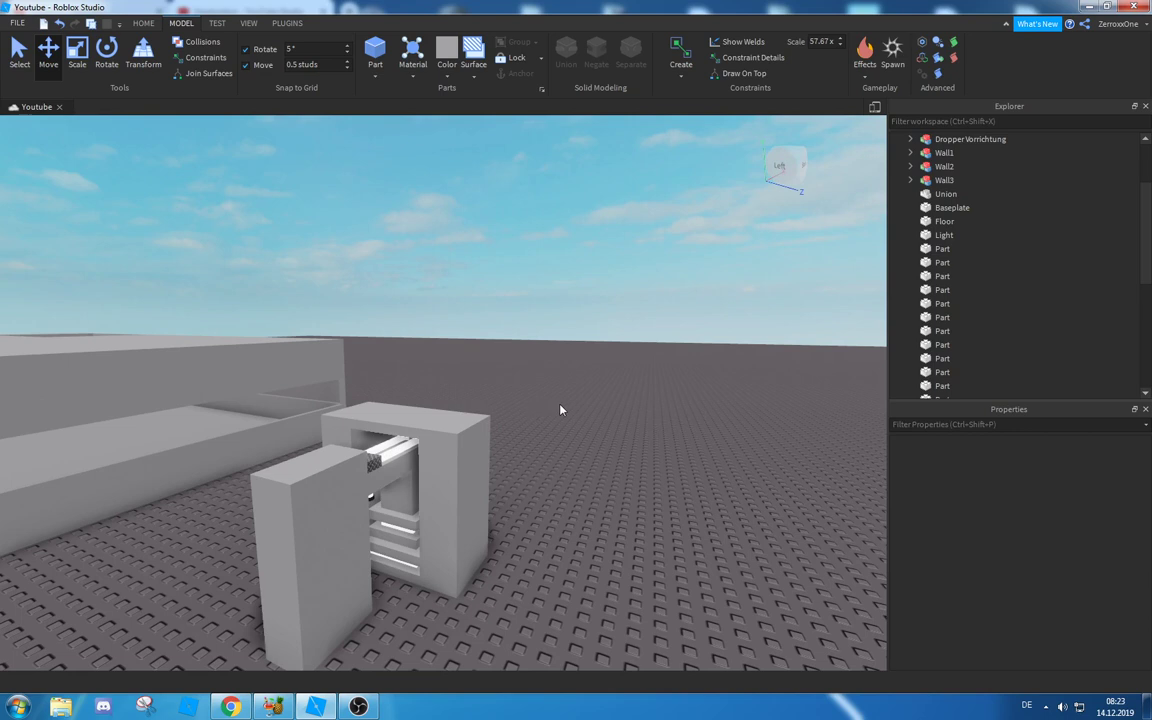
Step: Select all the dropper's loose parts together with the union and group them into one model
left_click(390, 476)
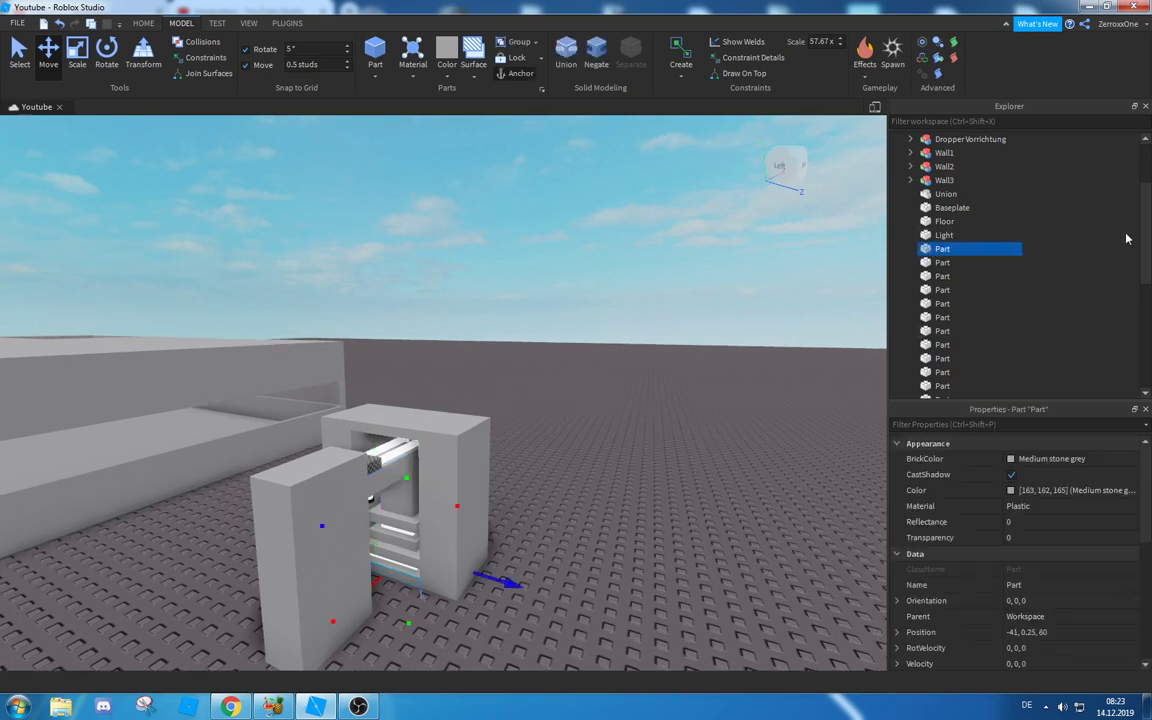
scroll(1030, 280, "down", 8)
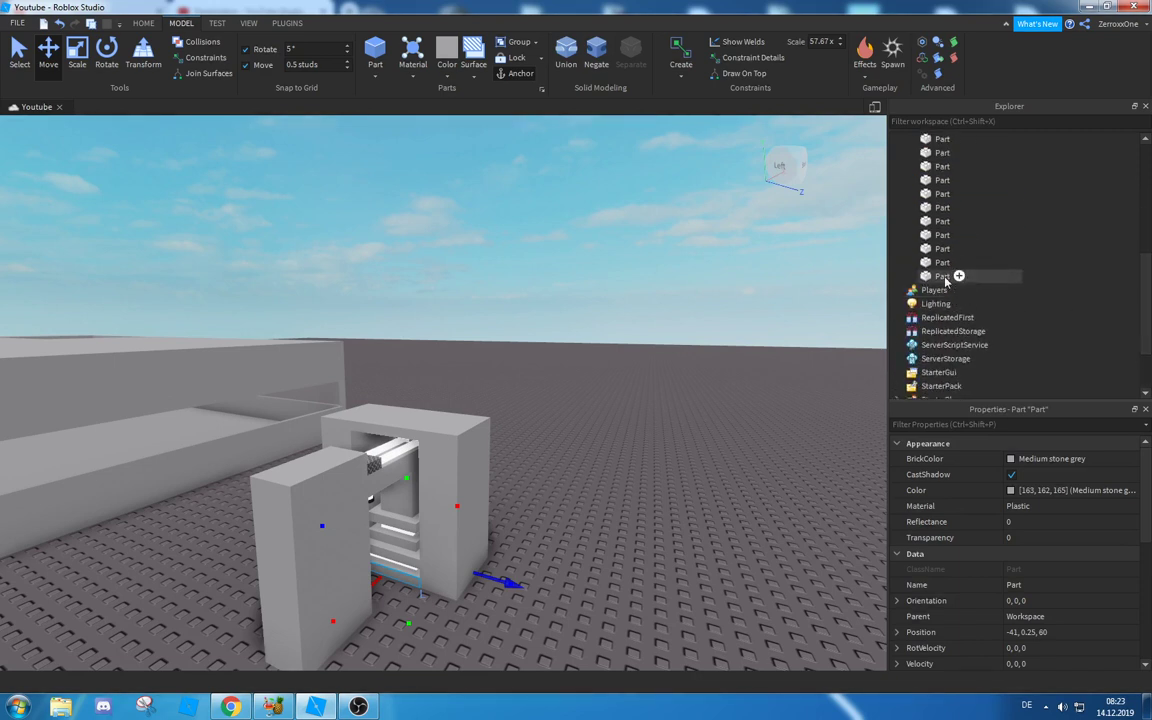
left_click(942, 276, "shift")
scroll(950, 250, "up", 5)
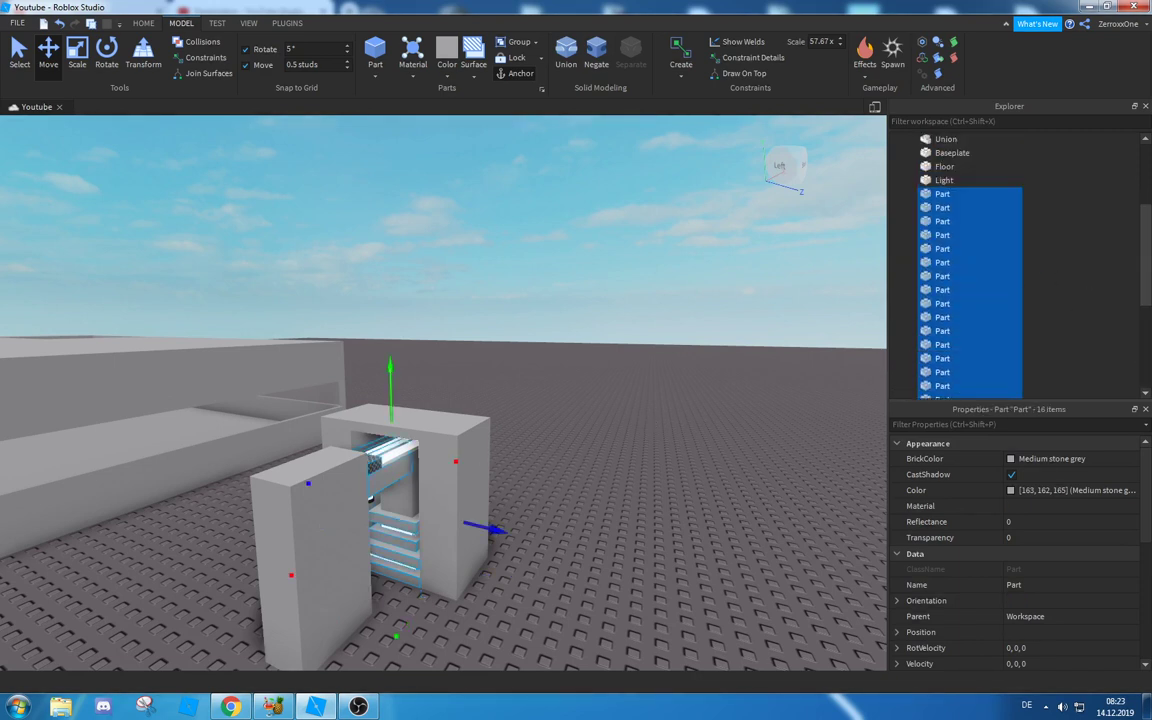
left_click(946, 221, "ctrl")
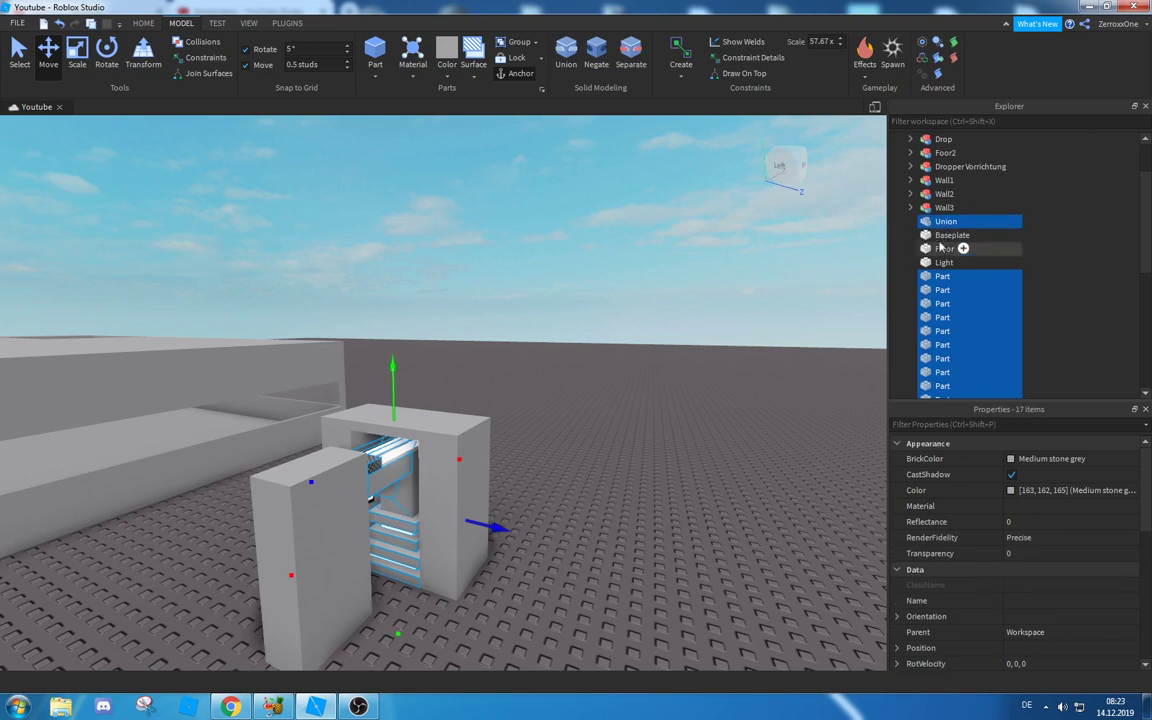
right_click(958, 276)
left_click(1005, 388)
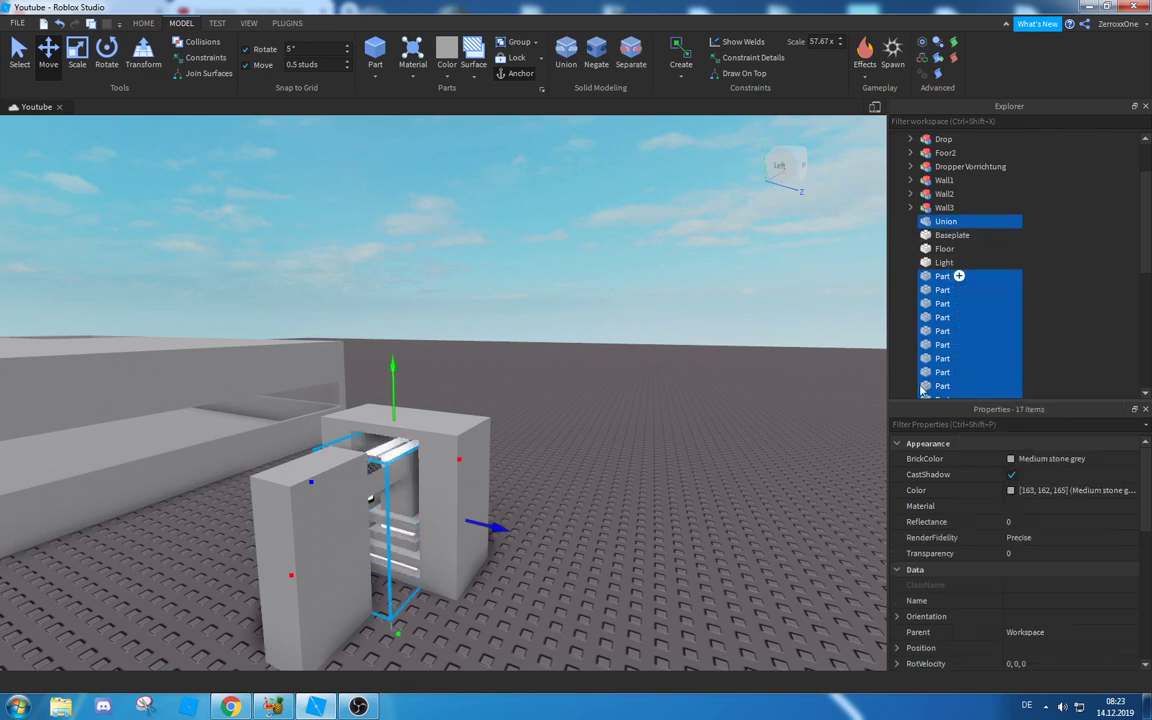
Step: Rename the dropper's new group "Dropper für Zerroxx"
double_click(946, 181)
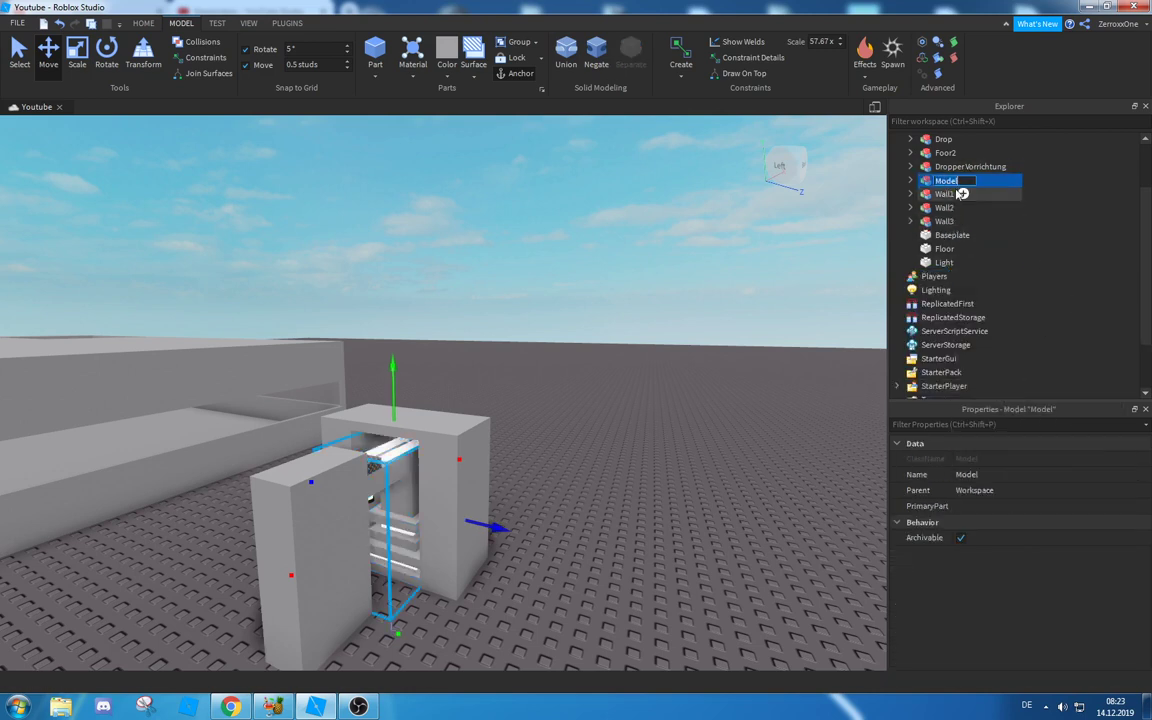
type("Dropper für Zerroxx")
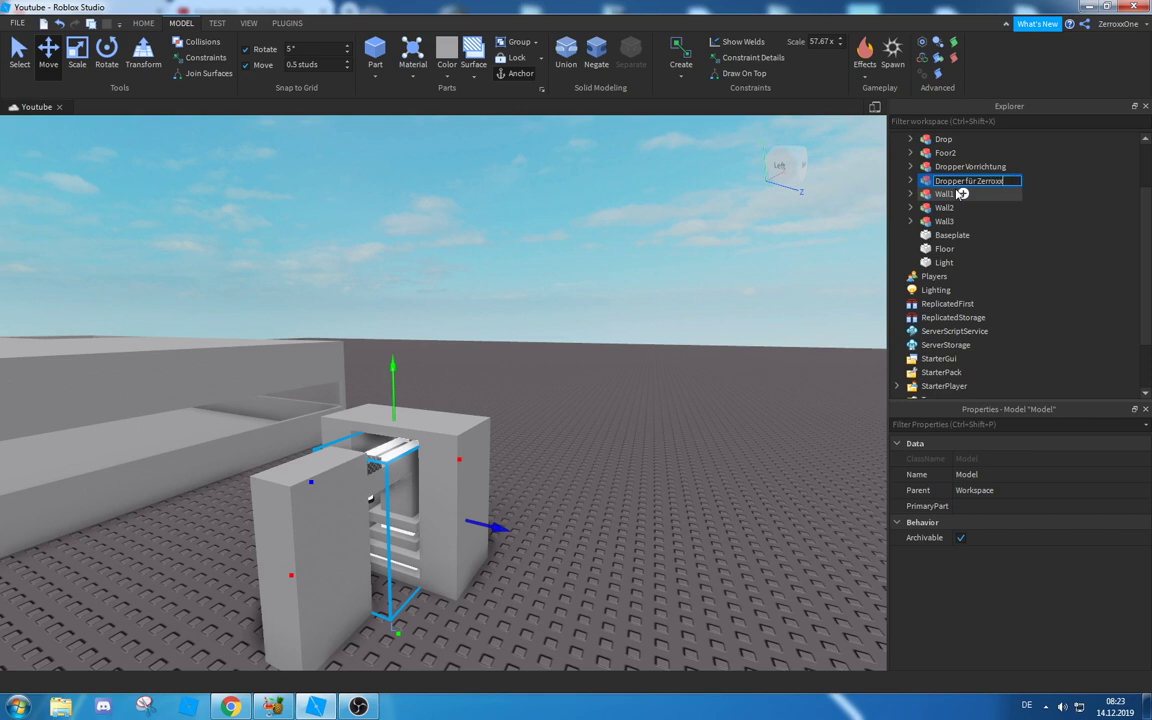
key("Return")
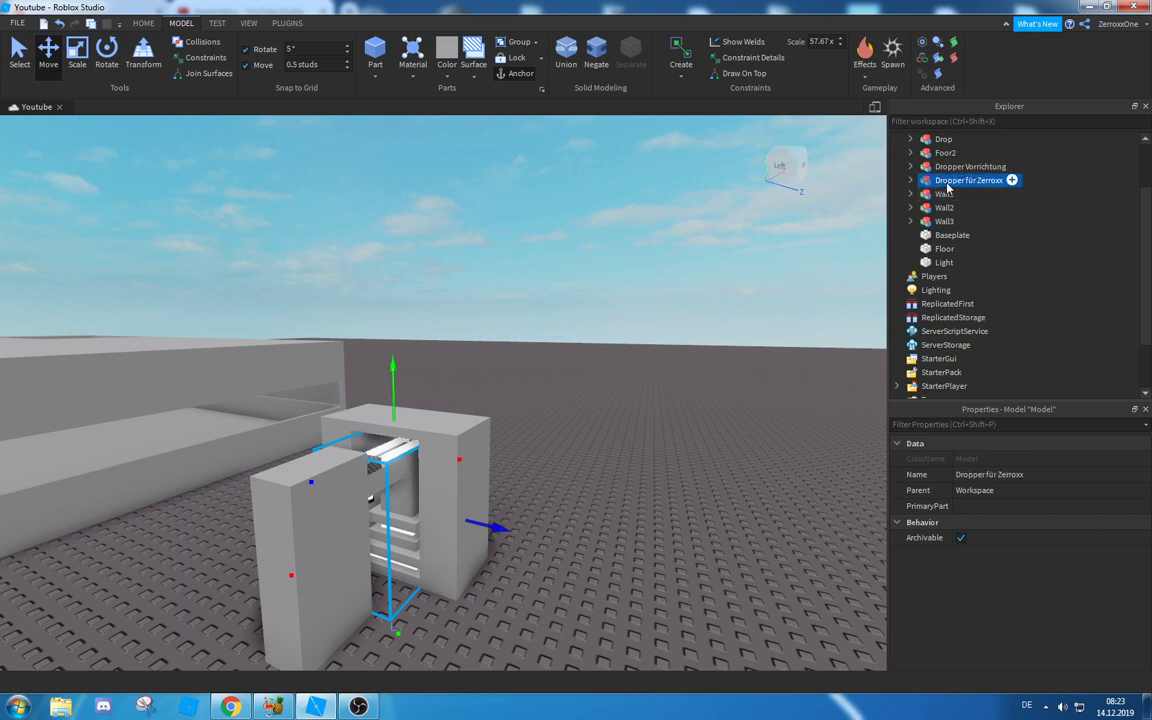
Step: Save the dropper group to a Roblox model file named "Test" in the Fertige Games folder, copying the folder's path
right_click(947, 184)
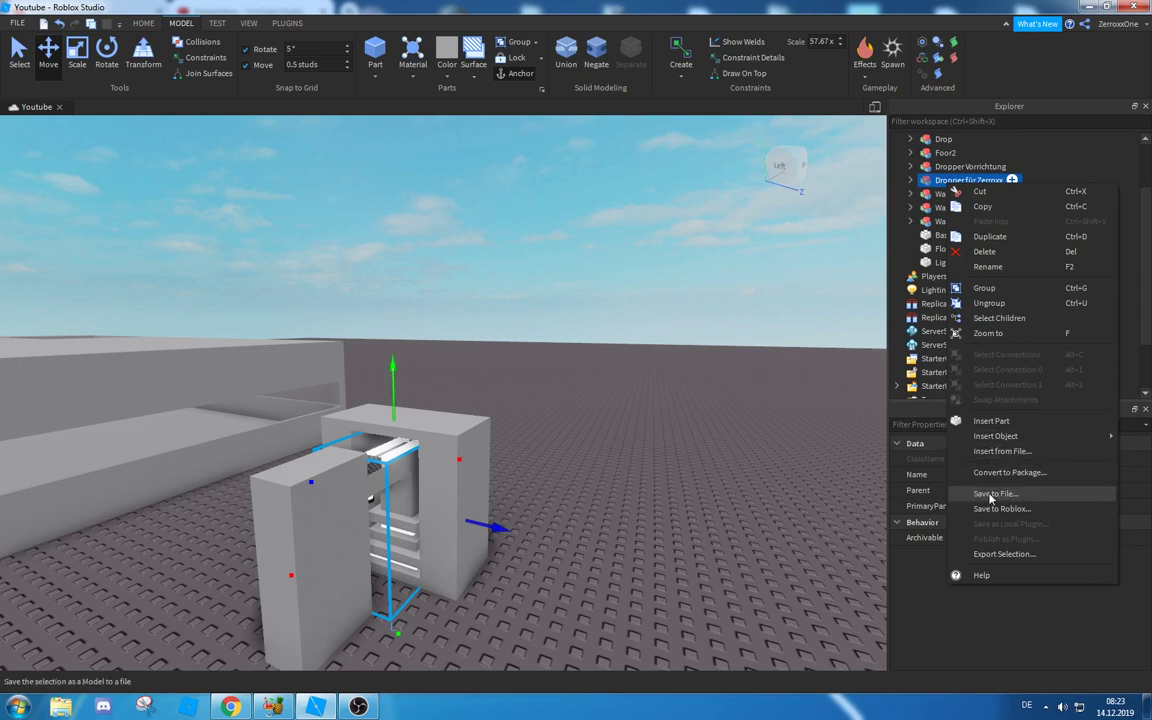
left_click(990, 494)
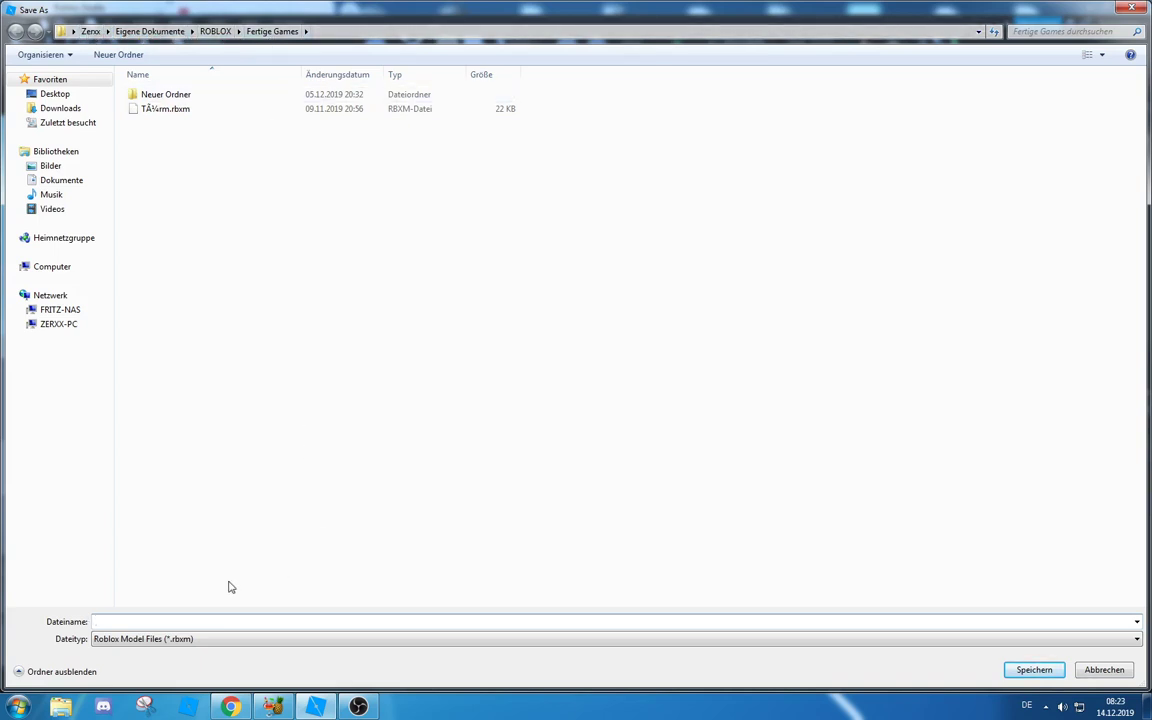
left_click(214, 621)
left_click(300, 30)
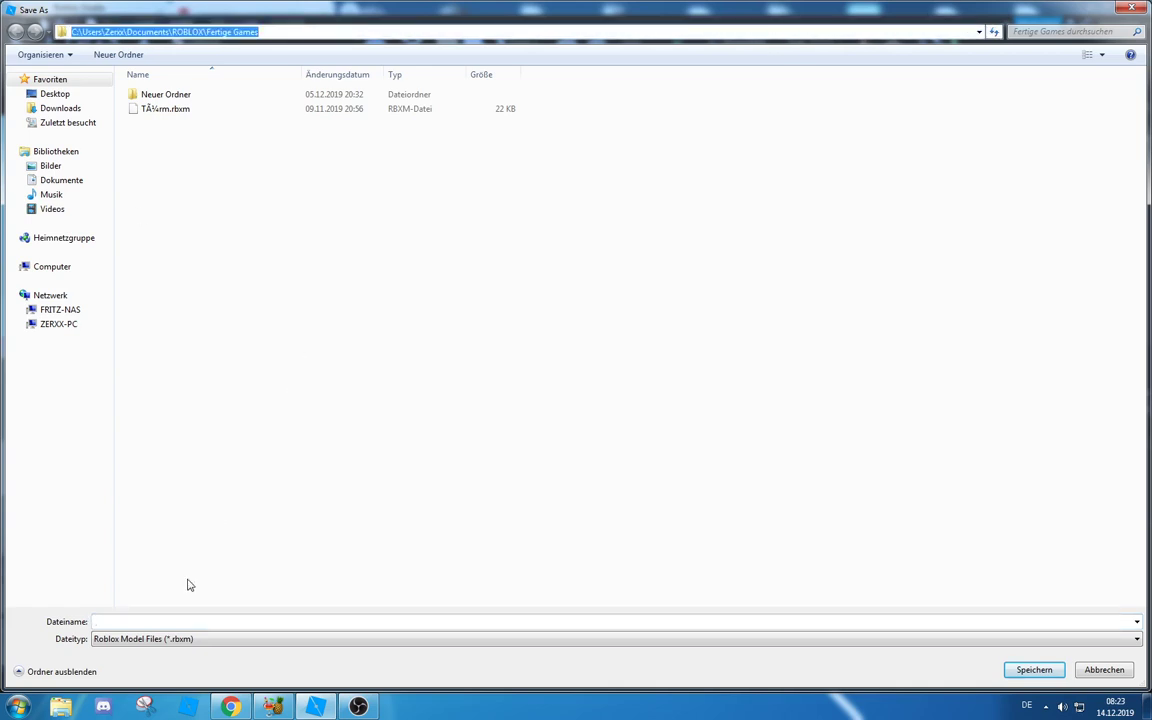
left_click(197, 622)
type("Test")
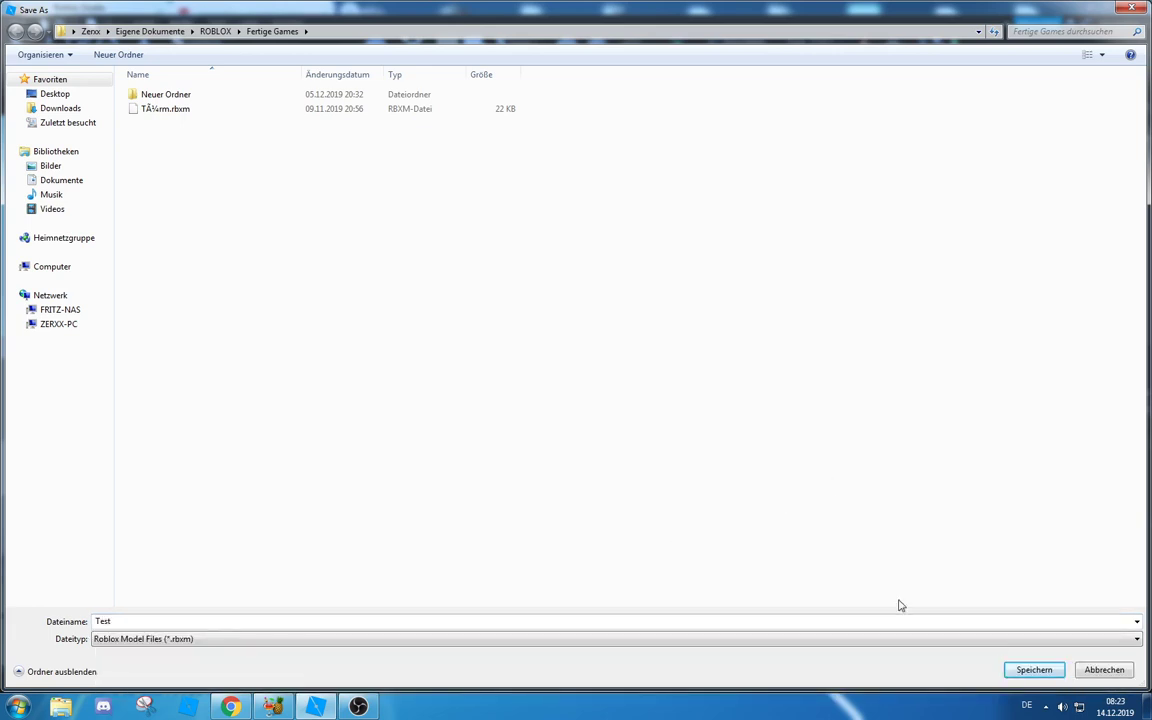
left_click(1036, 670)
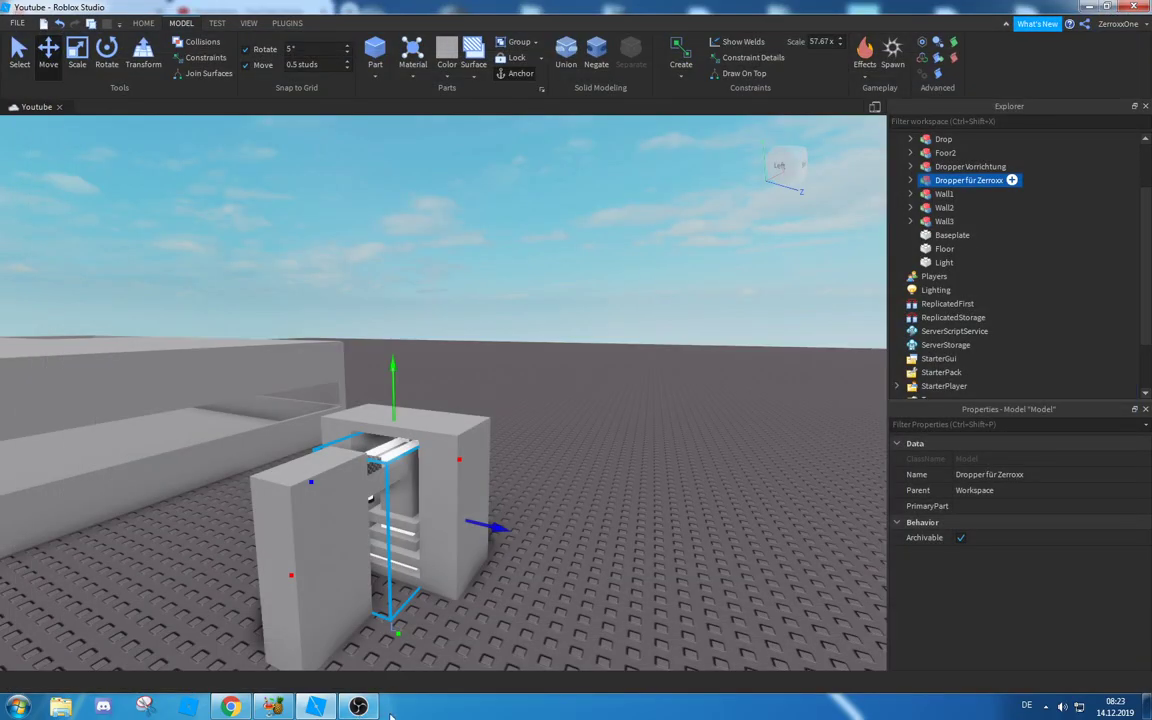
Step: Switch to Windows Explorer and open the ROBLOX documents' Fertige Games folder using its copied path
left_click(60, 706)
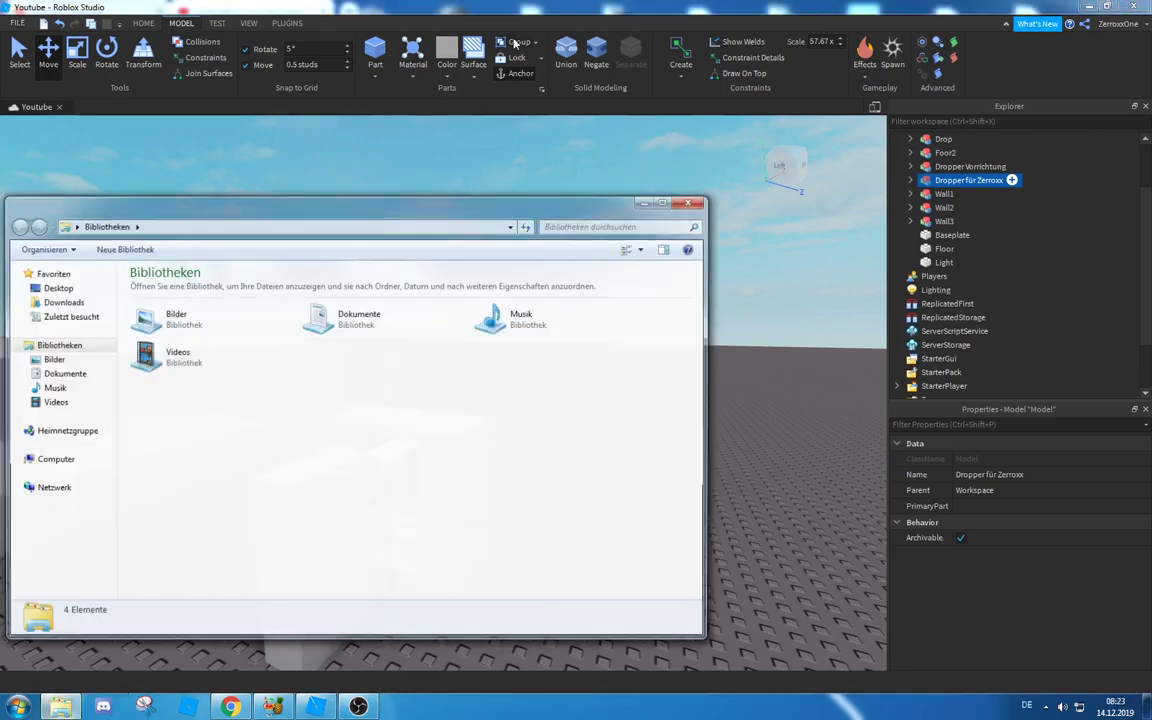
left_click(325, 226)
type("C:\\Users\\Zenx\\Documents\\ROBLOX\\Fertige Games")
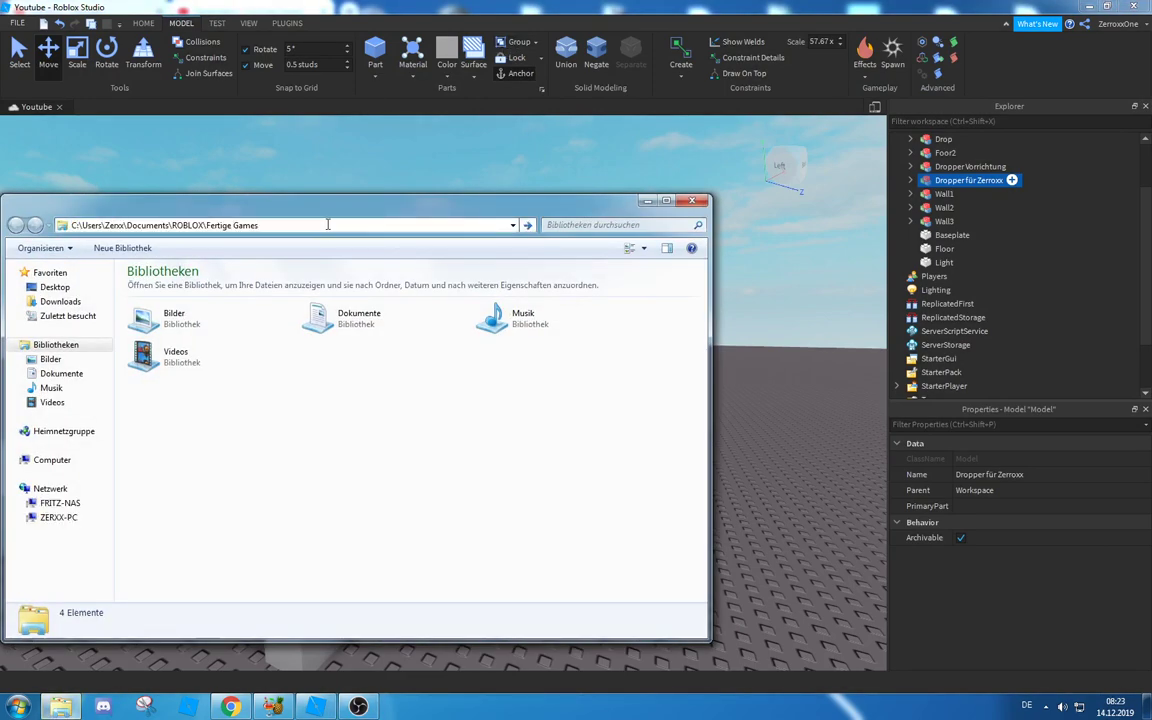
key("Return")
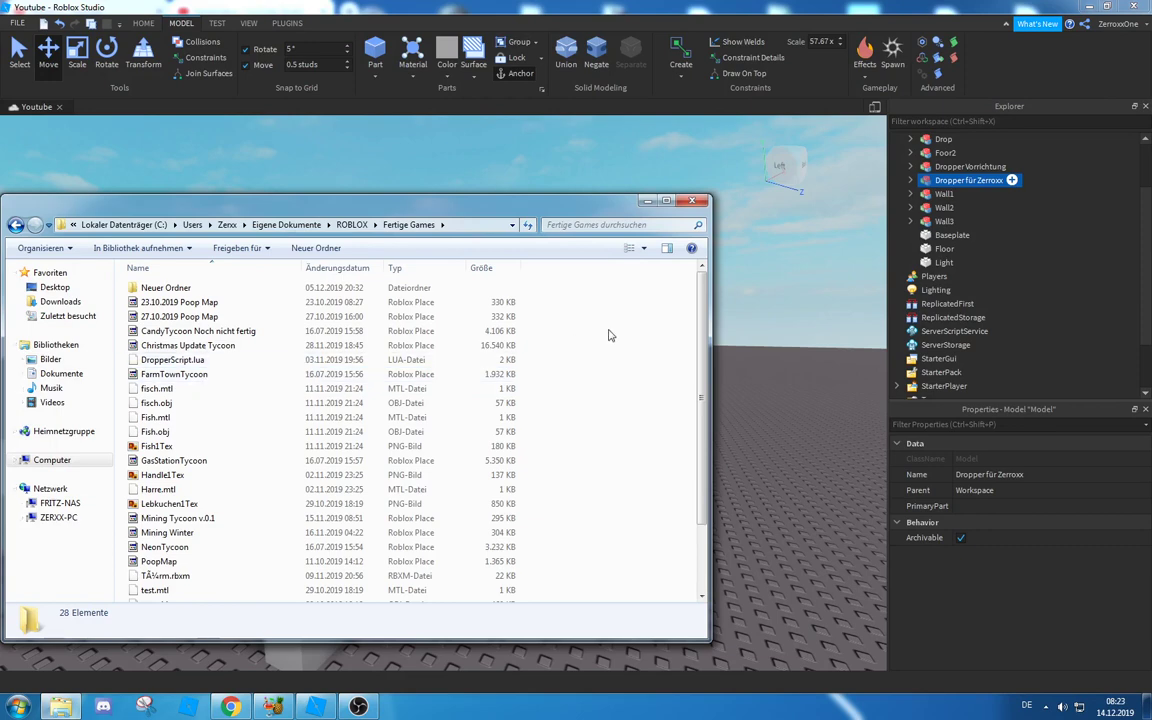
Step: Import the saved Test.rbxm file from the folder into the Roblox Studio place as a second dropper and minimise the folder window
scroll(620, 360, "down", 2)
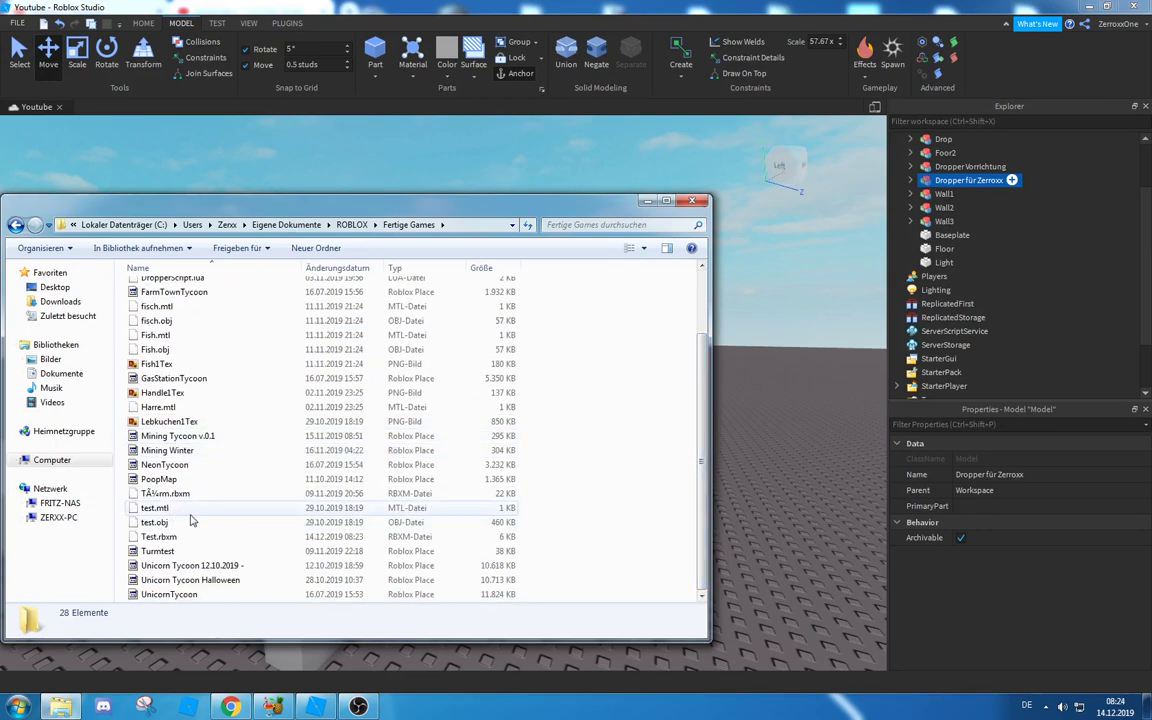
left_click(160, 538)
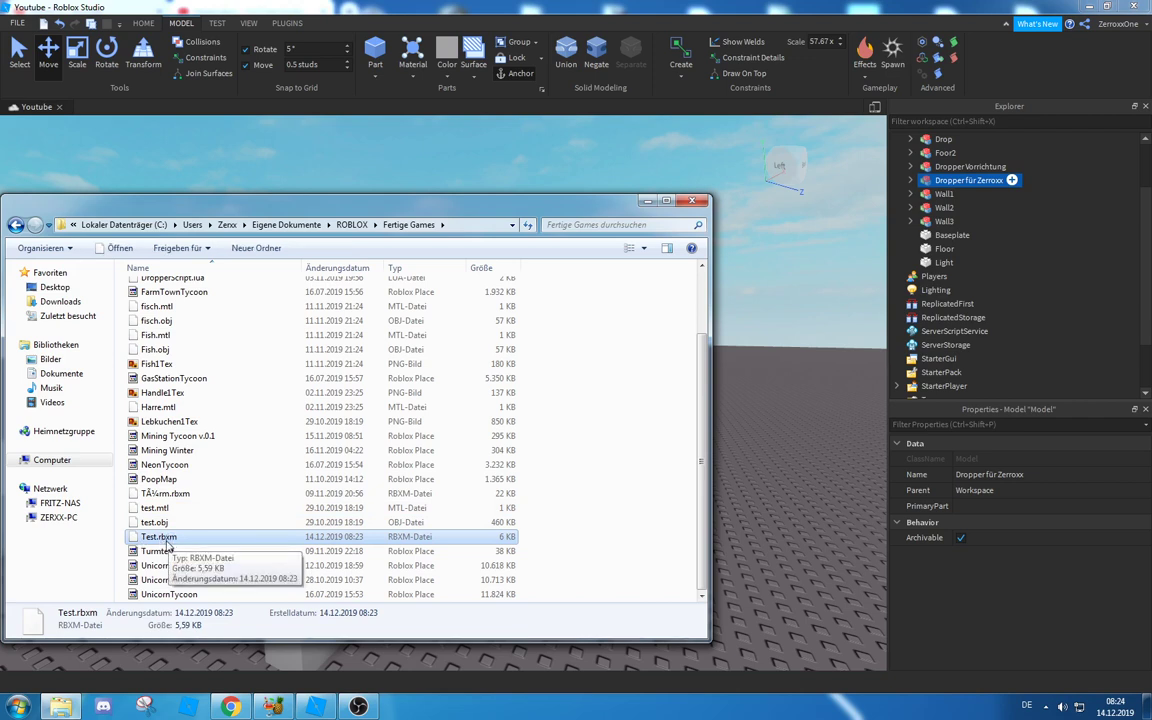
left_click_drag(157, 541, 745, 455)
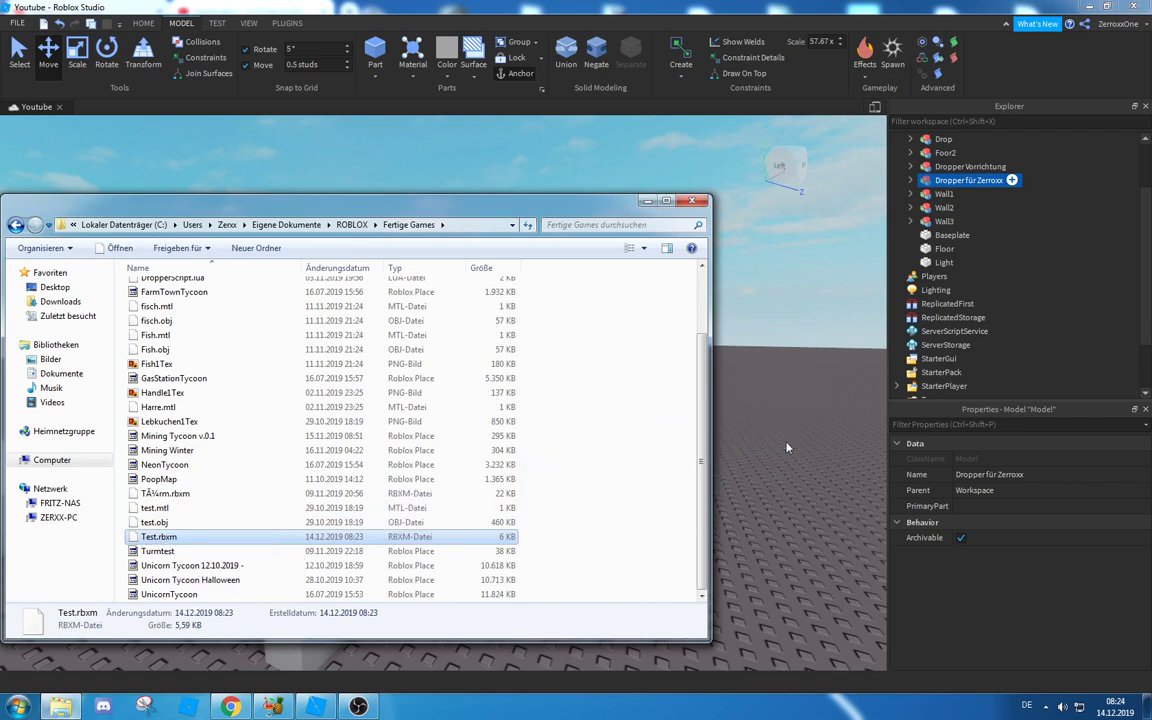
left_click(648, 202)
right_click_drag(622, 236, 619, 237)
scroll(414, 377, "up", 2)
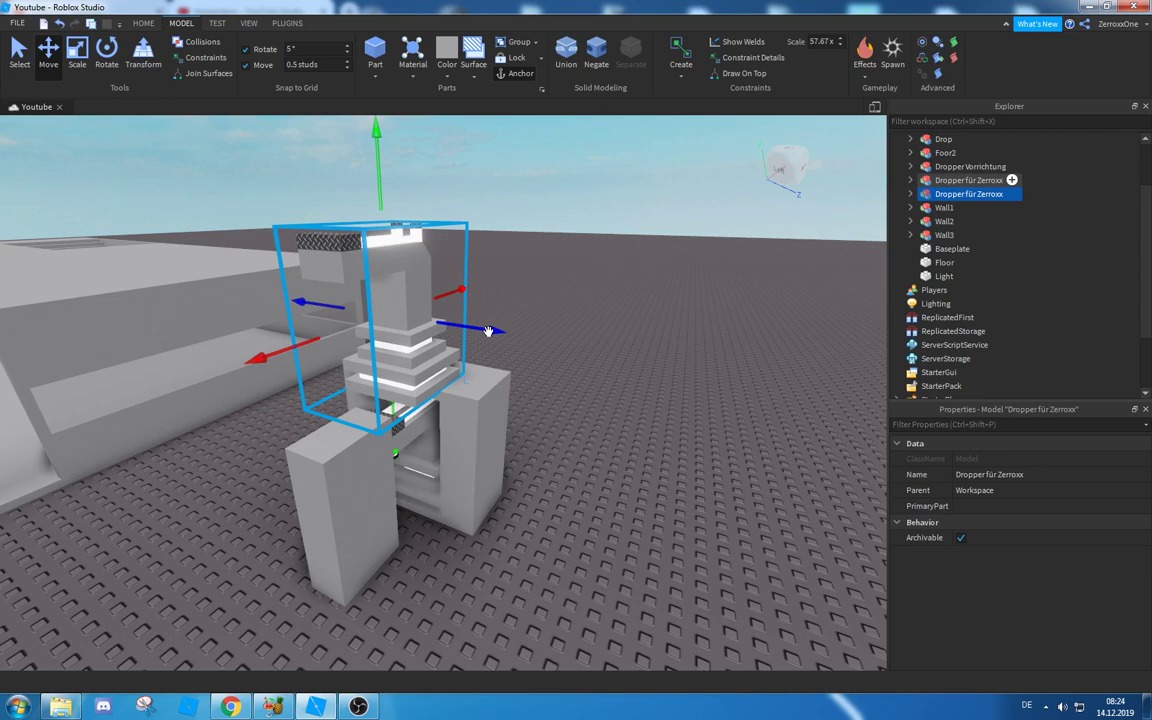
Step: Move the imported dropper out beside the frame and lower it to the ground, and delete this copy
left_click_drag(489, 331, 700, 393)
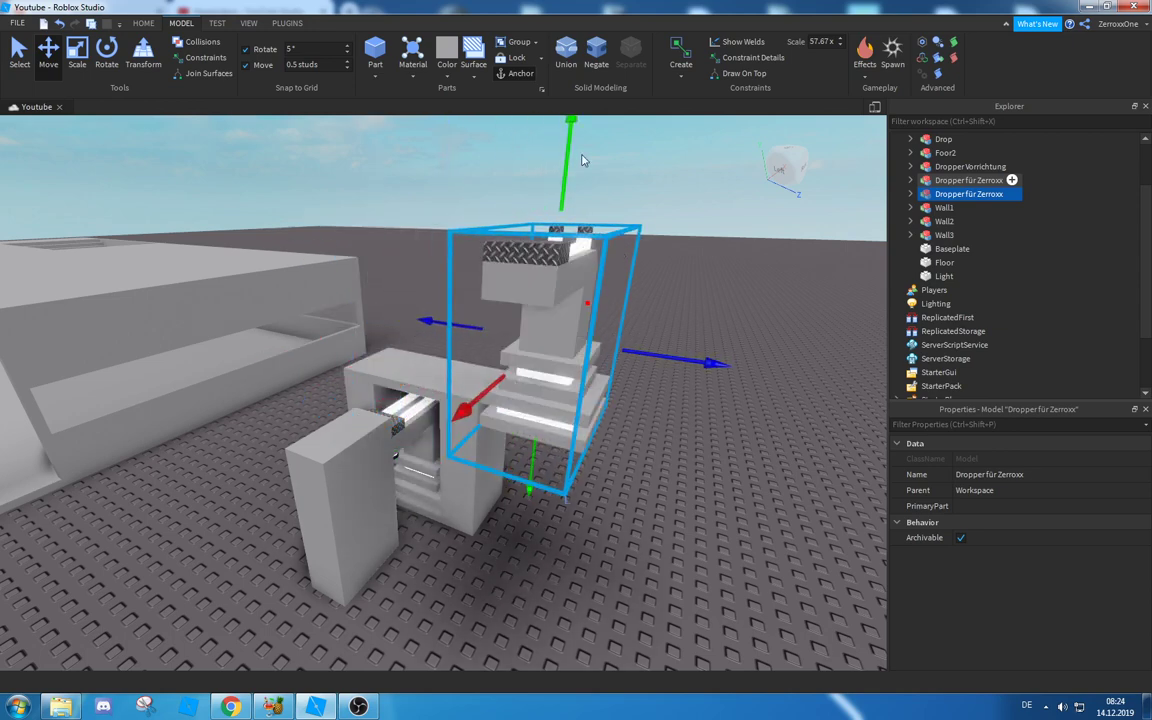
left_click_drag(583, 160, 590, 414)
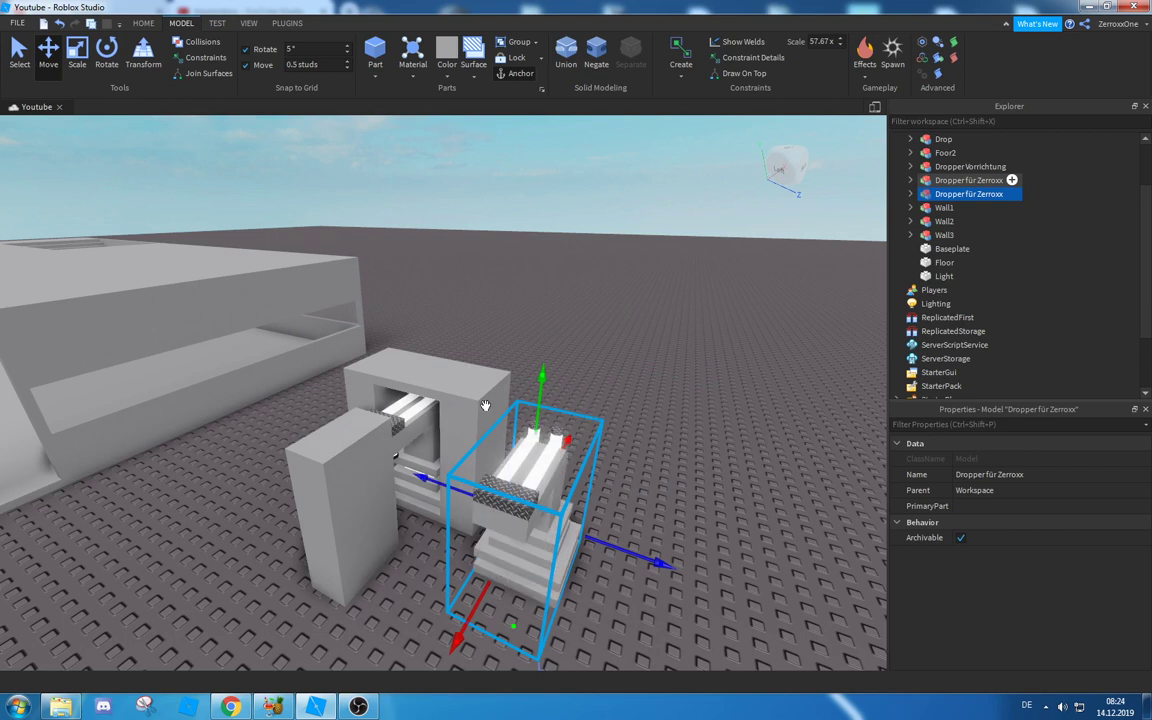
key("Delete")
Step: Save the "Dropper Vorrichtung" frame group to a Roblox model file named "Vorrichtung" in the Fertige Games folder
left_click(960, 166)
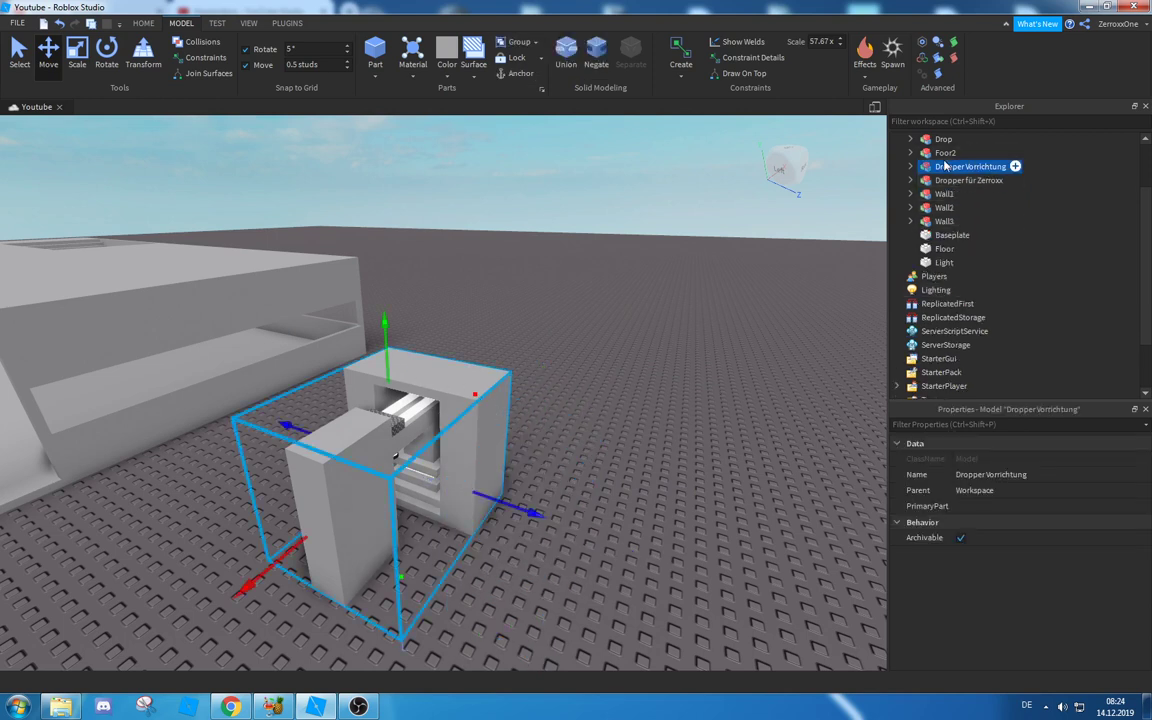
right_click(962, 168)
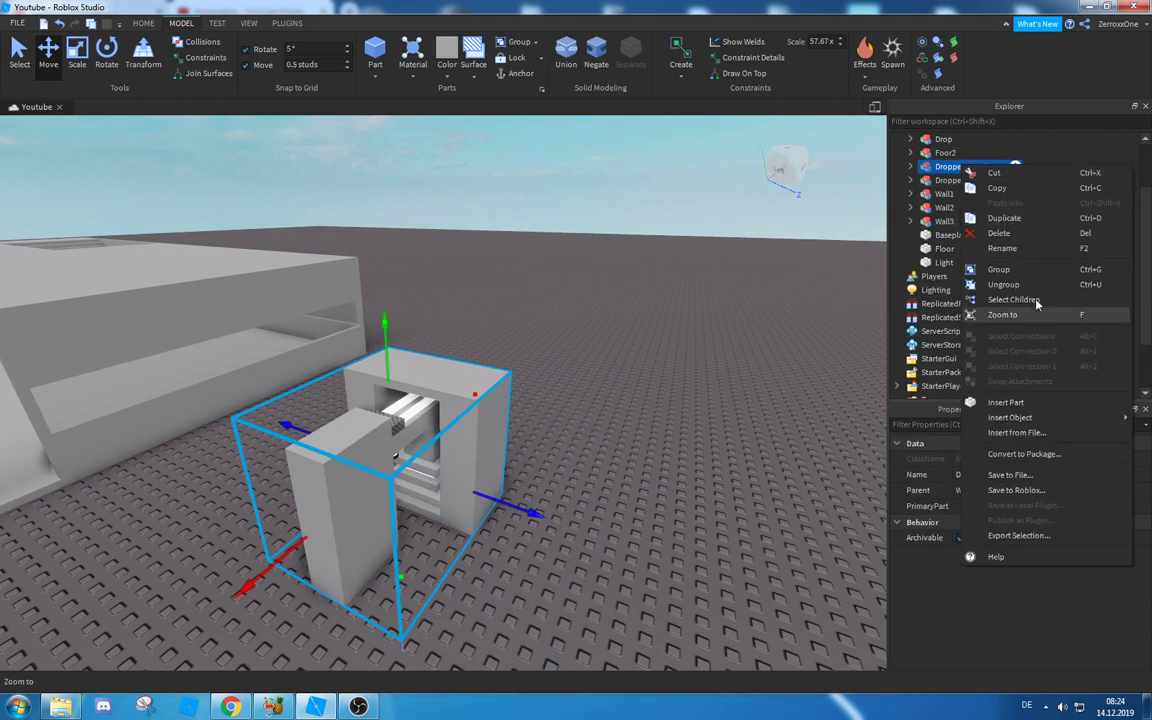
left_click(1032, 479)
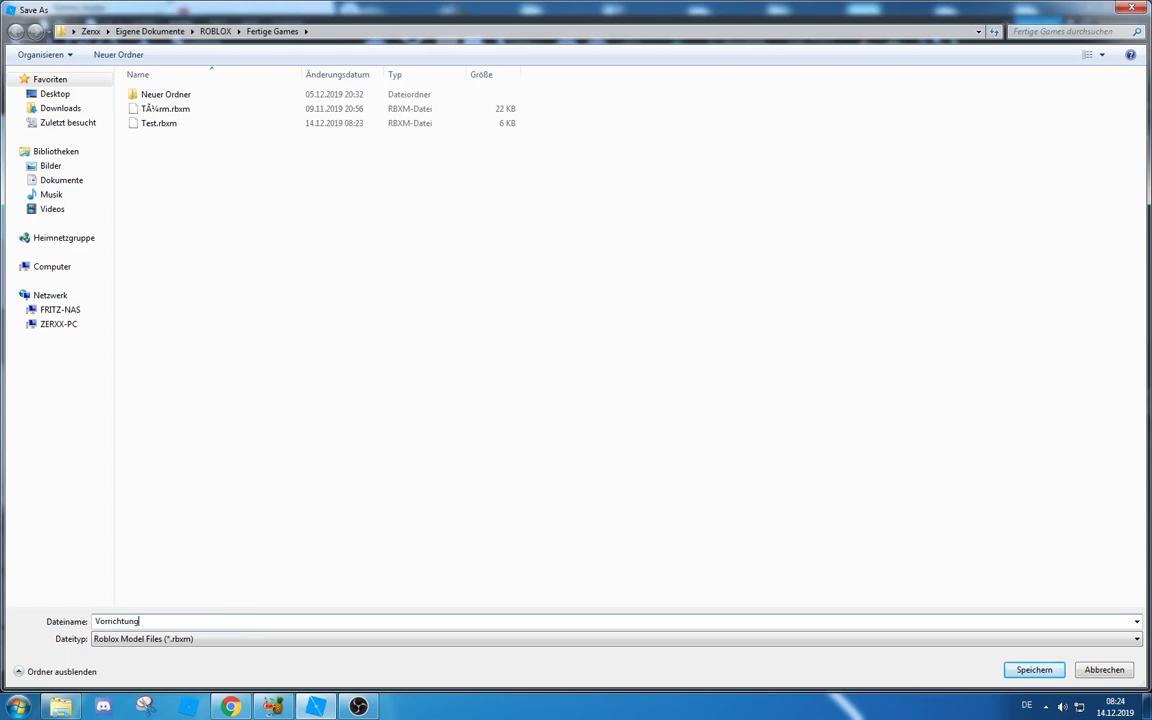
key("Return")
Step: Import Vorrichtung.rbxm from the Fertige Games folder into the place as a second frame and minimise the folder window
scroll(522, 353, "down", 2)
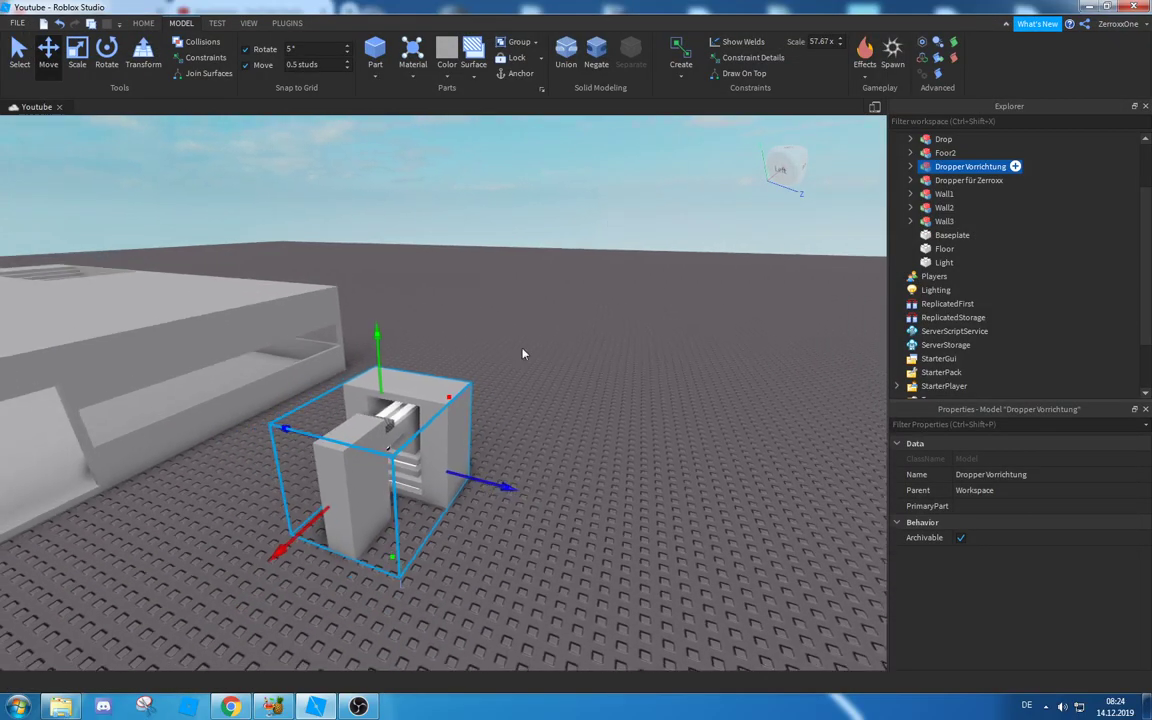
scroll(522, 353, "up", 2)
left_click(66, 707)
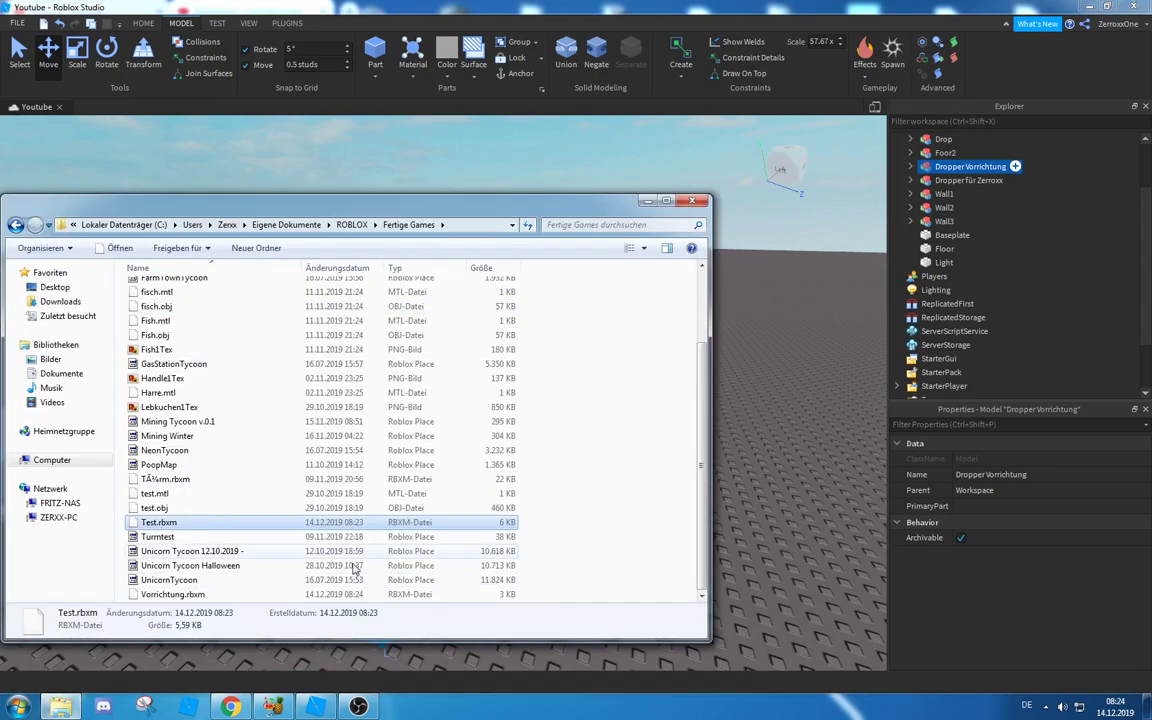
left_click(174, 594)
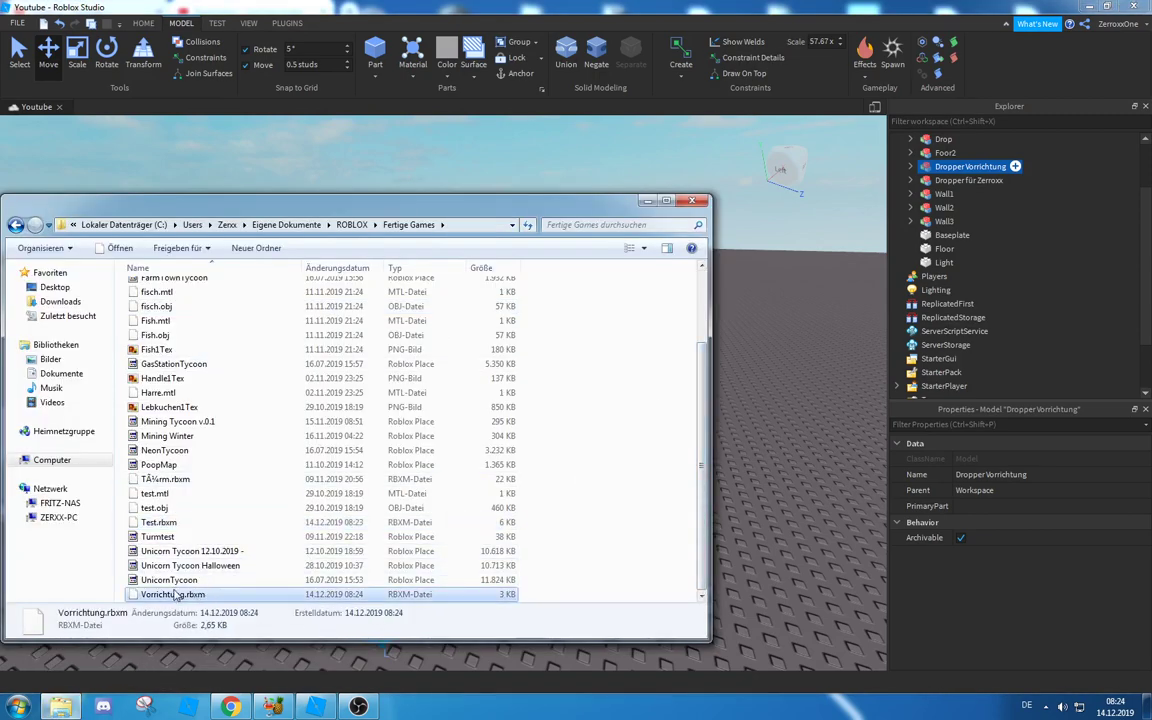
left_click_drag(175, 591, 761, 493)
left_click(648, 201)
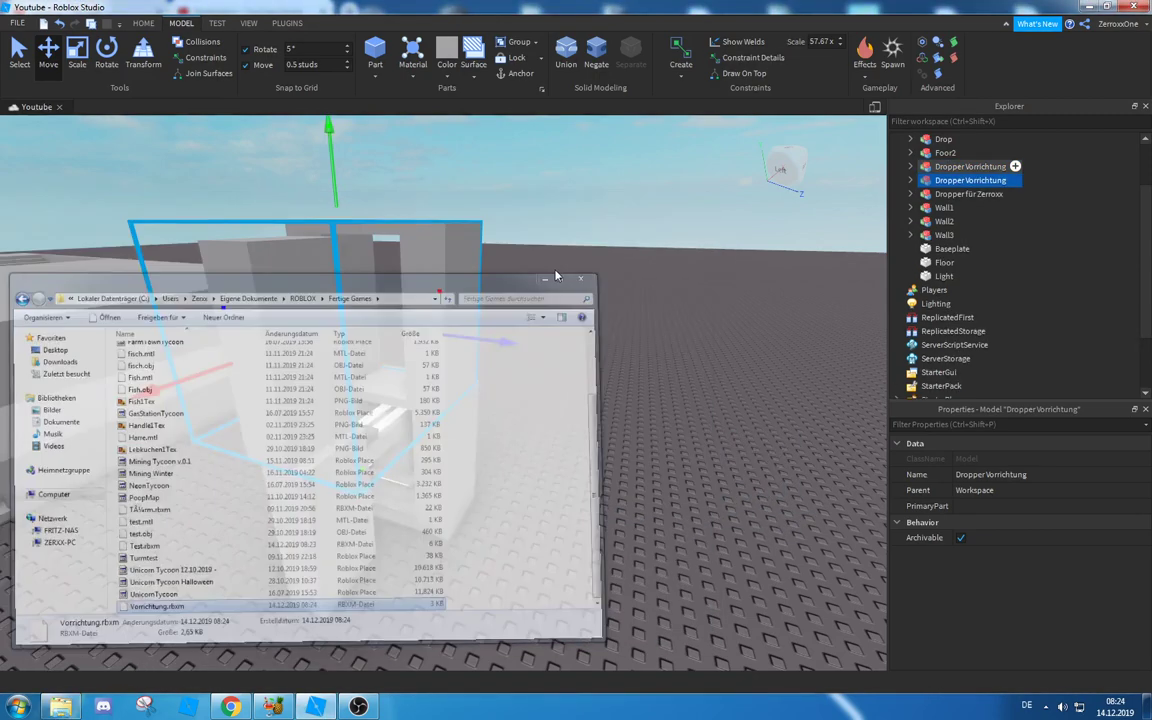
Step: Move the imported frame away from the original and set it down on the baseplate beside it
right_click_drag(557, 275, 509, 298)
left_click_drag(420, 291, 676, 326)
right_click_drag(640, 335, 616, 348)
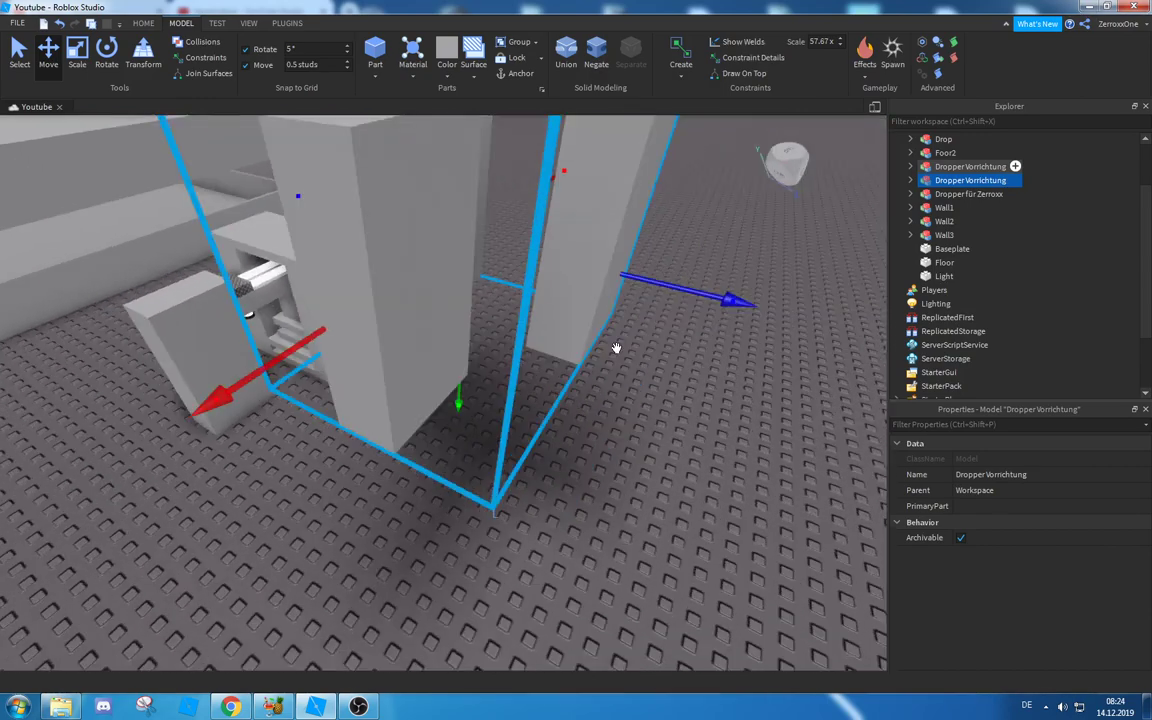
scroll(616, 347, "down", 5)
left_click_drag(616, 347, 644, 425)
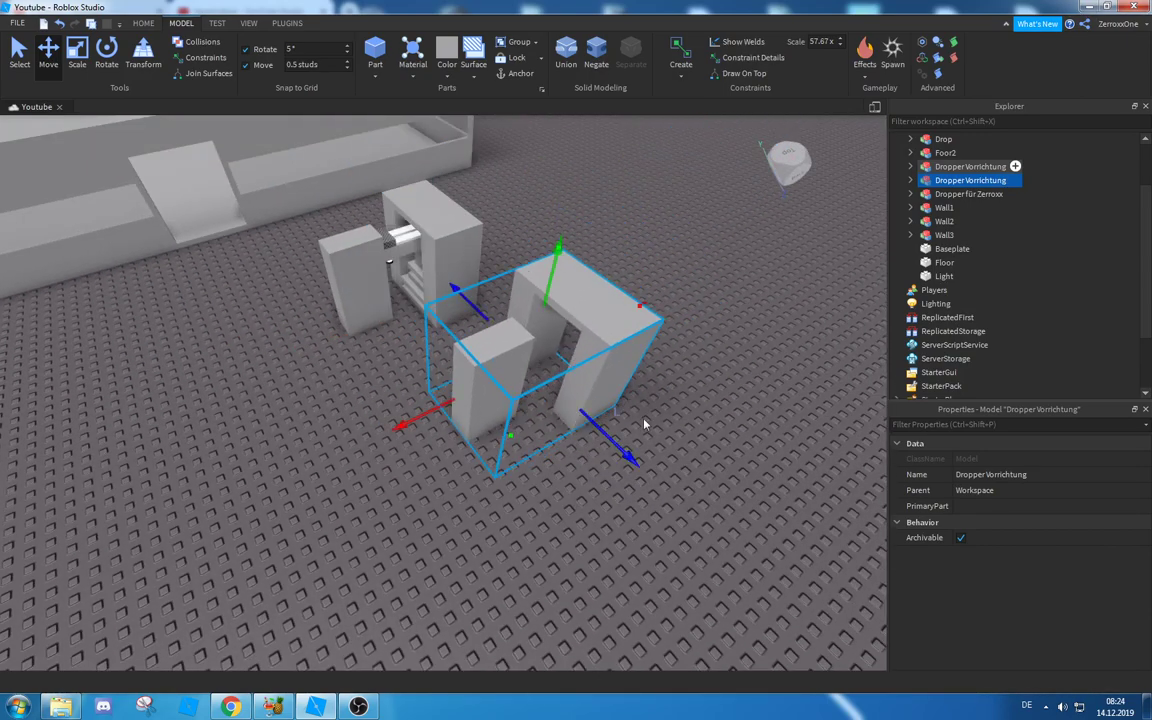
Step: Examine the imported frame standing beside the original from several angles and distances
scroll(660, 418, "up", 4)
right_click_drag(676, 411, 671, 404)
left_click(581, 329)
right_click_drag(581, 329, 587, 334)
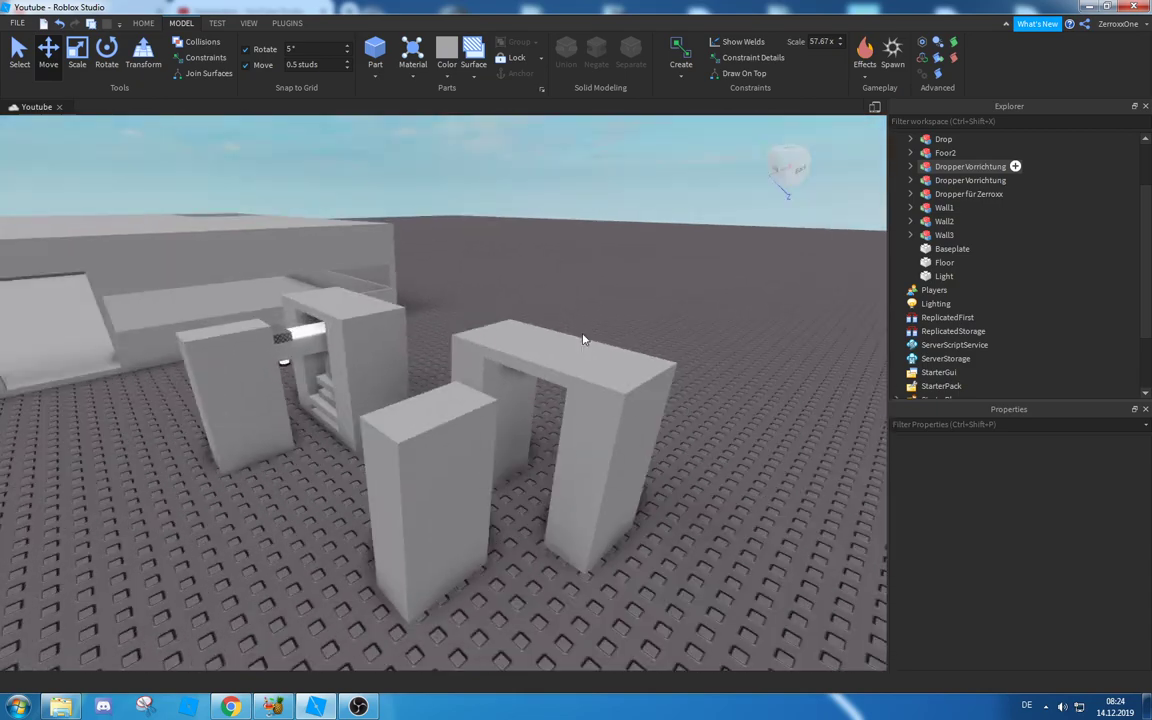
scroll(583, 337, "up", 3)
scroll(578, 331, "down", 5)
scroll(587, 334, "up", 3)
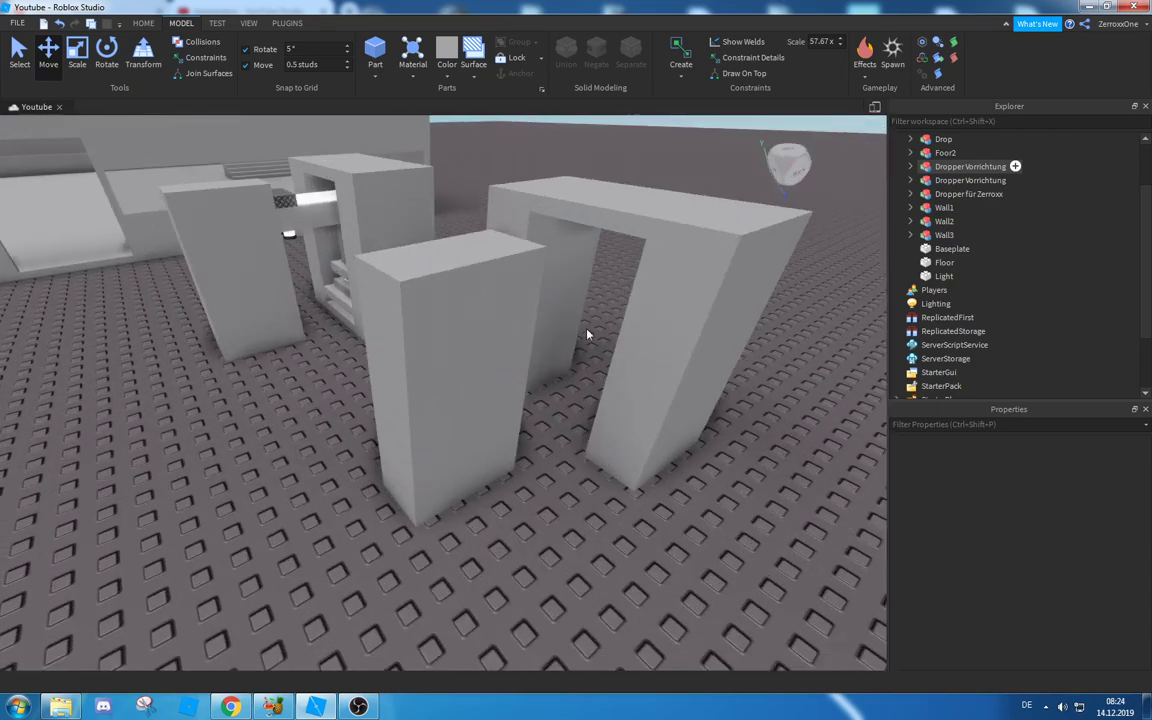
Step: Select the imported second "Dropper Vorrichtung" frame and delete it from the place
left_click(670, 246)
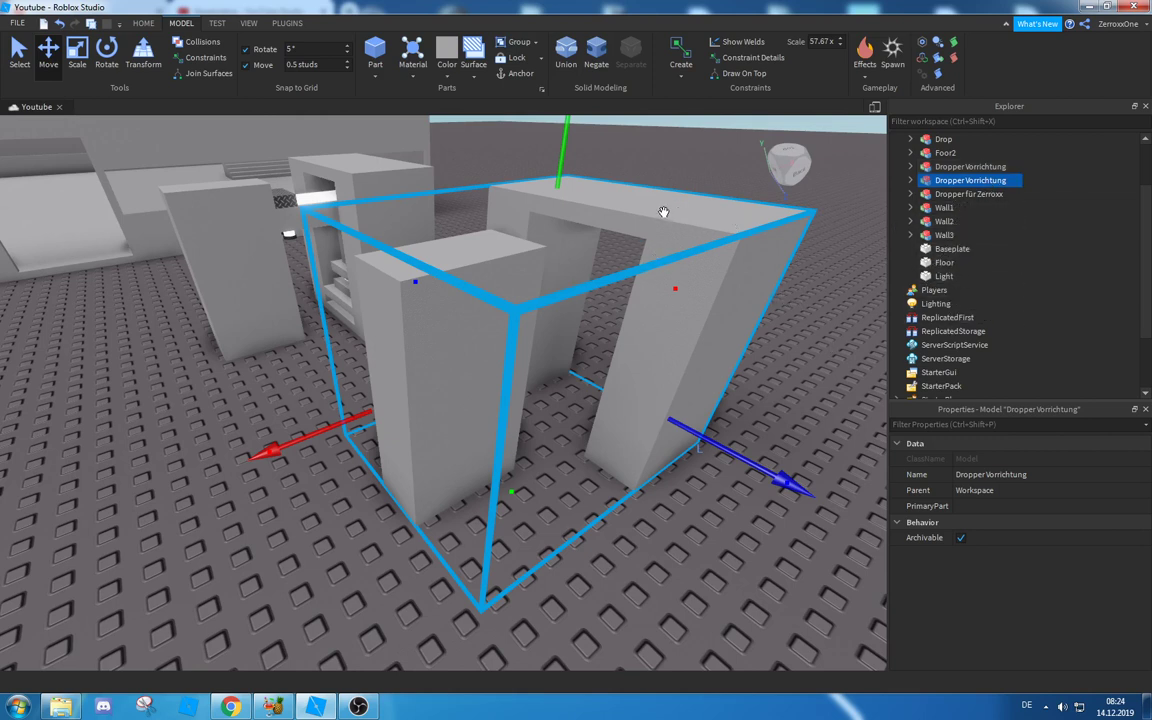
right_click(948, 183)
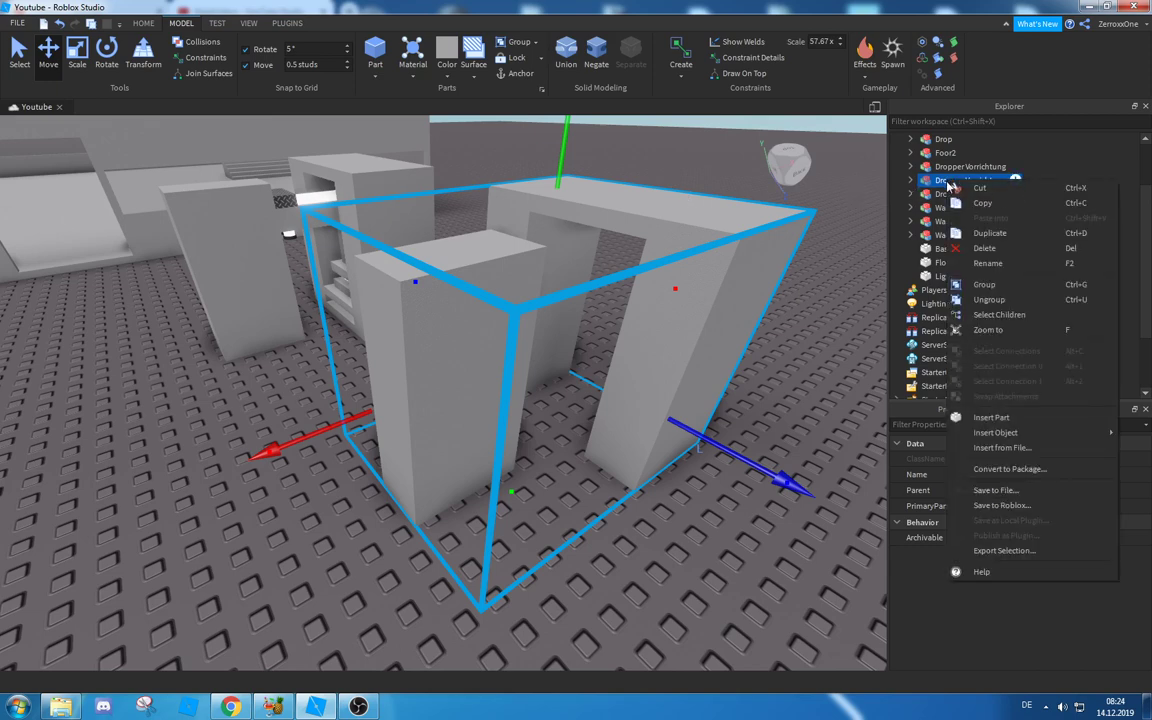
left_click(651, 216)
mouse_move(651, 216)
right_mouse_down()
mouse_move(672, 208)
mouse_move(651, 207)
right_mouse_up()
left_click(651, 207)
left_click(609, 342)
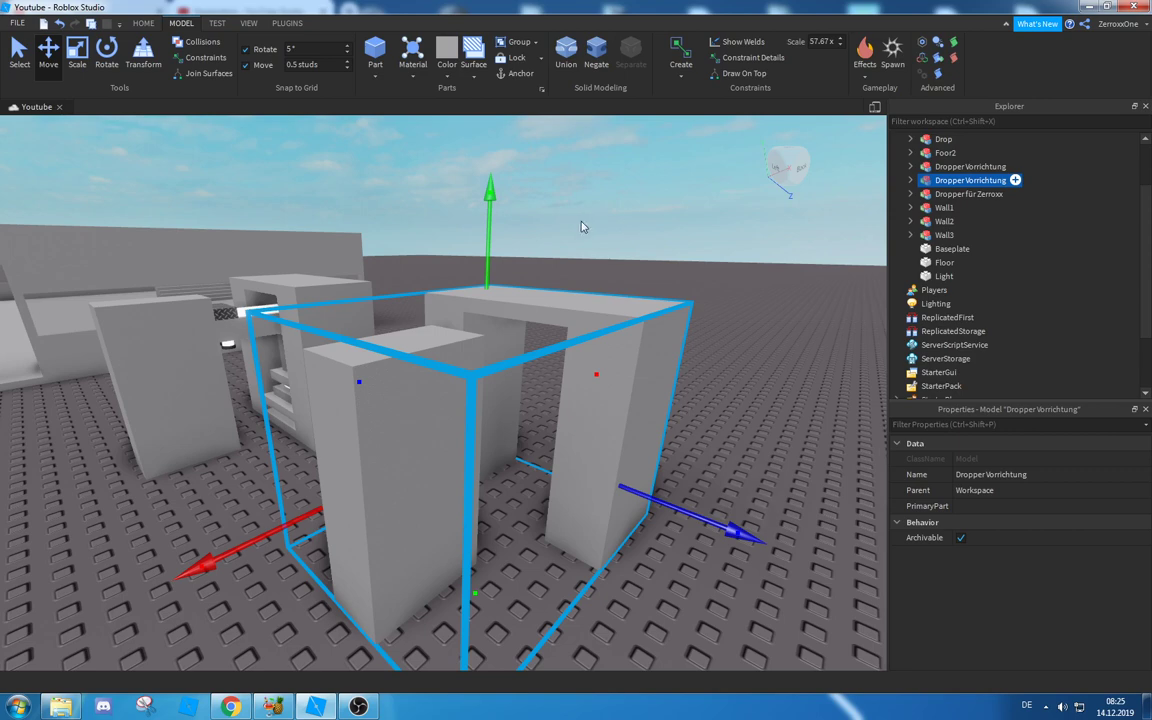
key("Delete")
Step: Examine the original frame with the dropper inside it from above, close up and from a distance
right_click_drag(572, 227, 550, 256)
key("w")
key("d")
key("a")
key("w")
key("s")
key("d")
key("a")
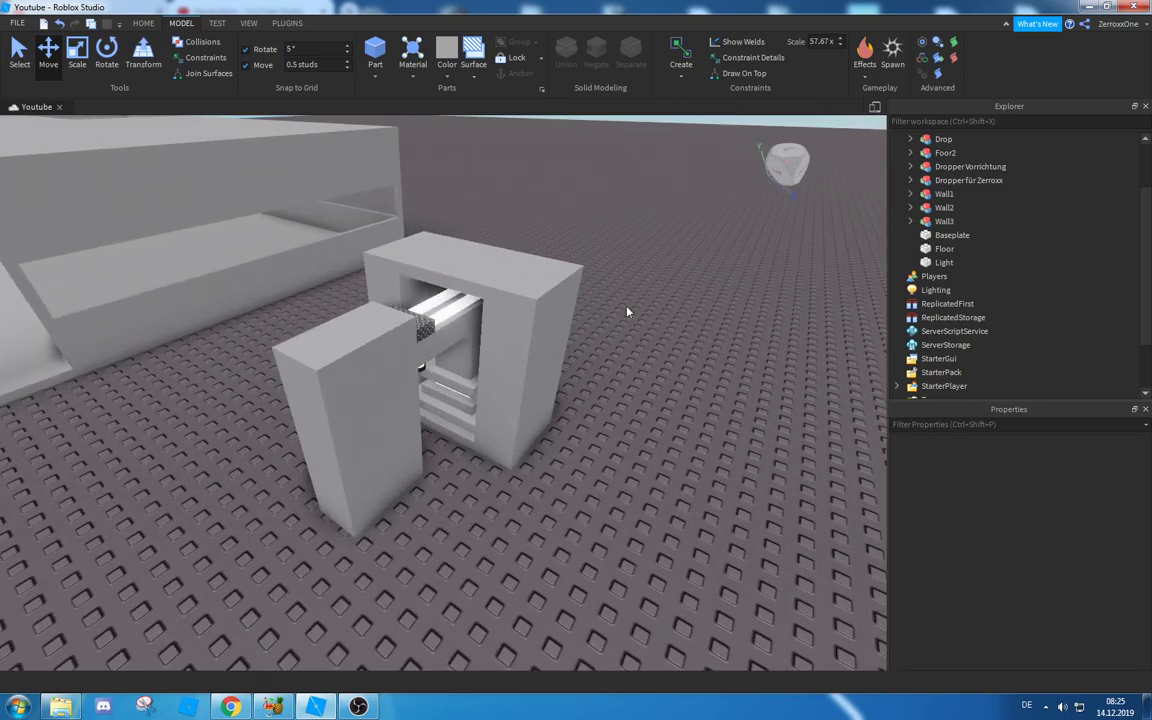
key("s")
right_click_drag(627, 312, 726, 310)
key("d")
key("w")
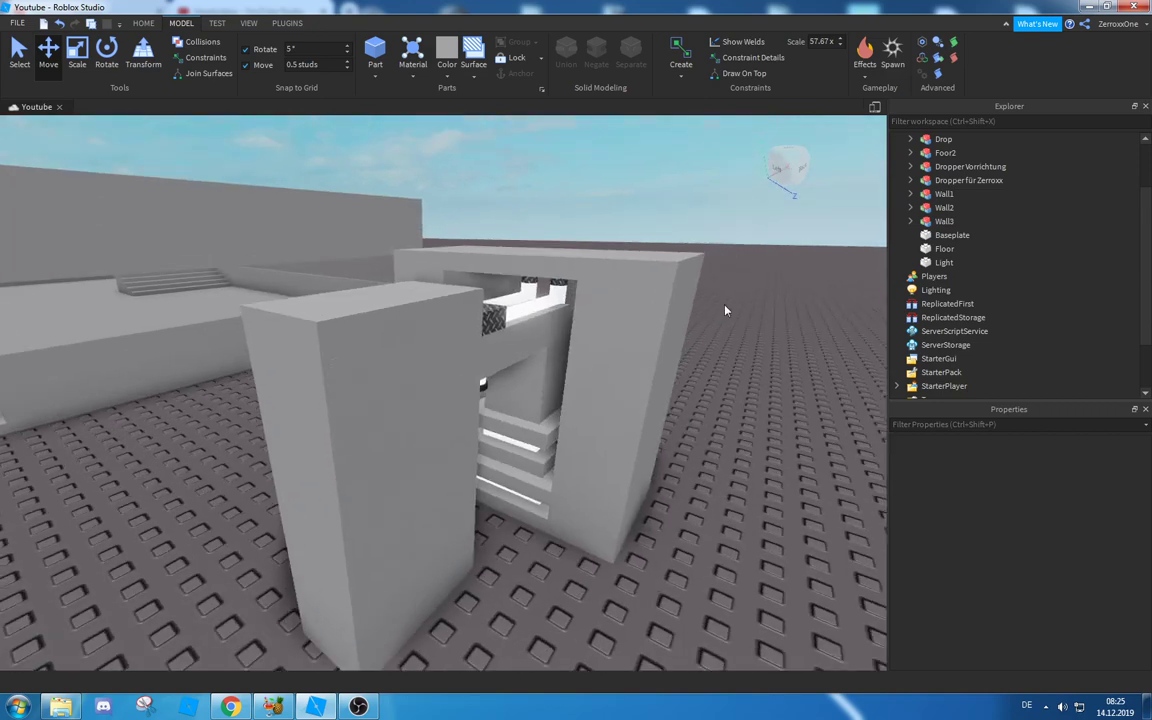
key("s")
key("d")
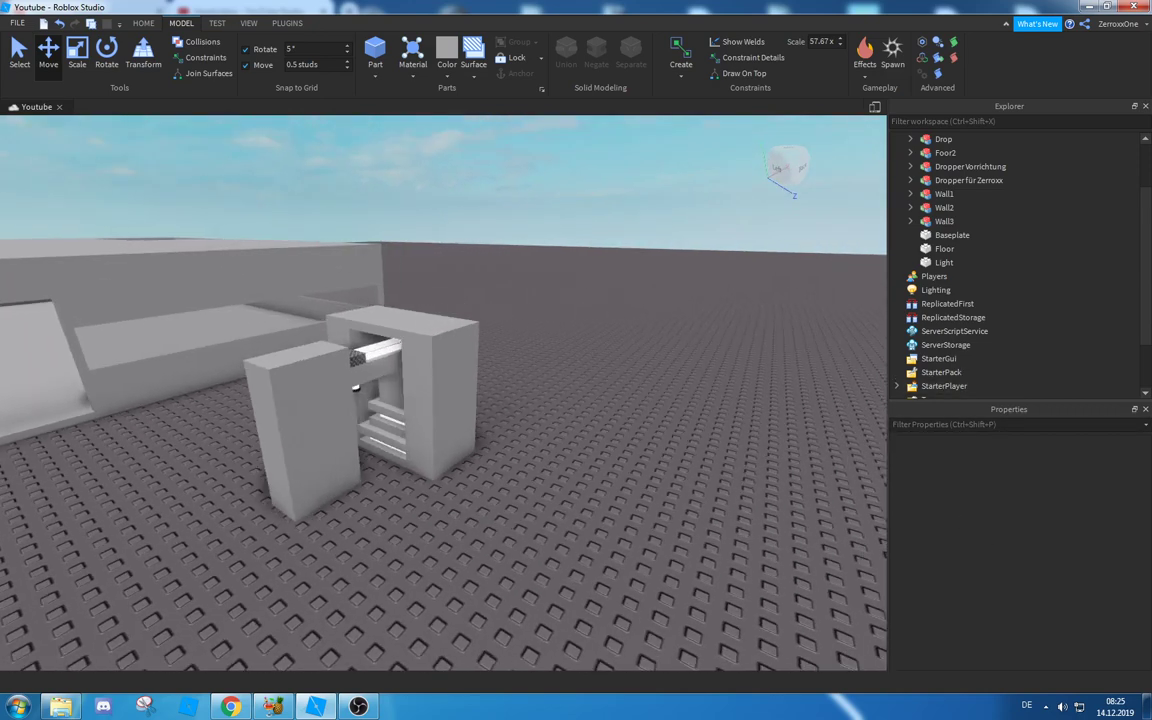